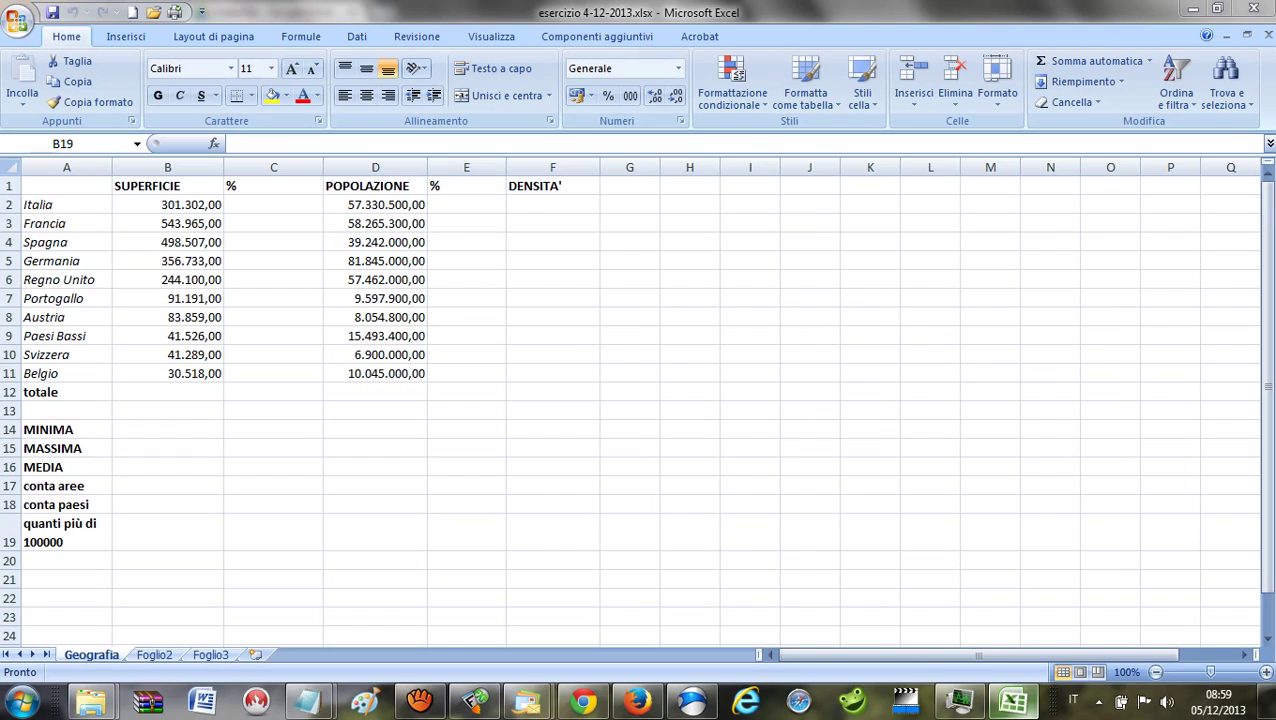
Select cell B12, beside the totale label under SUPERFICIE.
left_click(157, 394)
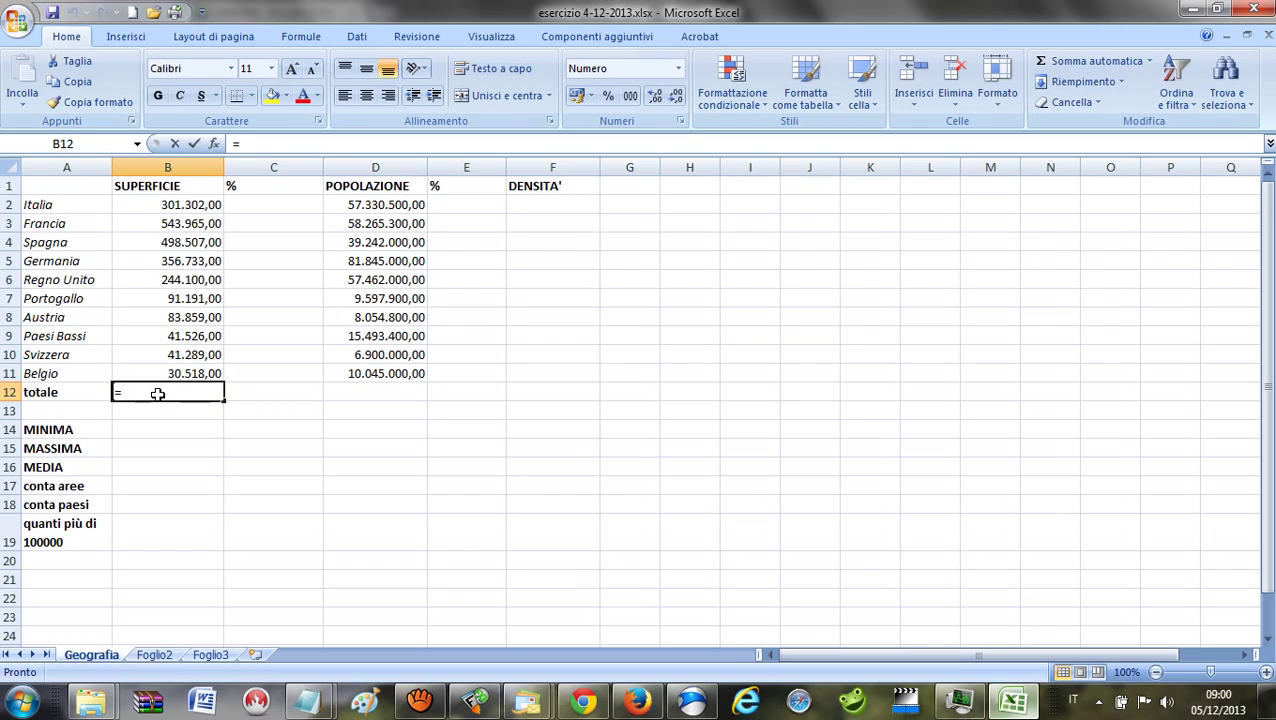
Enter =B2+B3+…+B11 in B12 to total the ten surfaces, 2.232.990,00.
type("=")
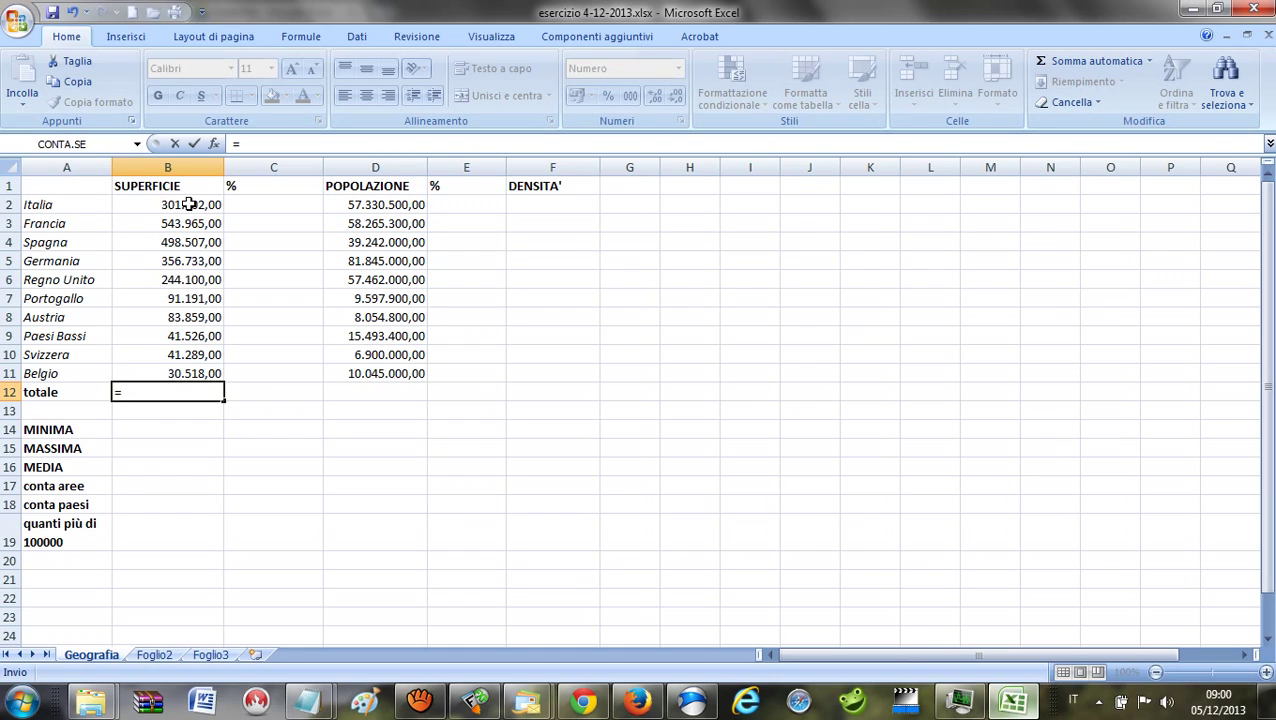
left_click(189, 204)
type("+")
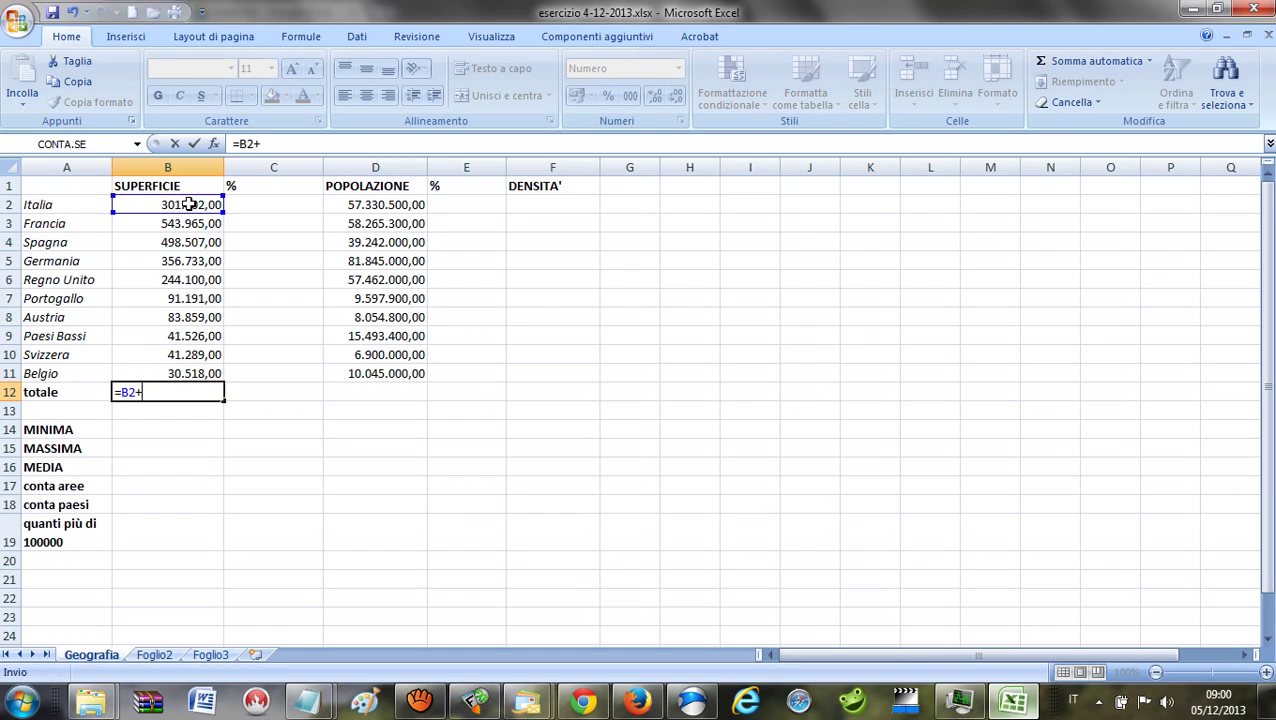
left_click(193, 224)
type("+")
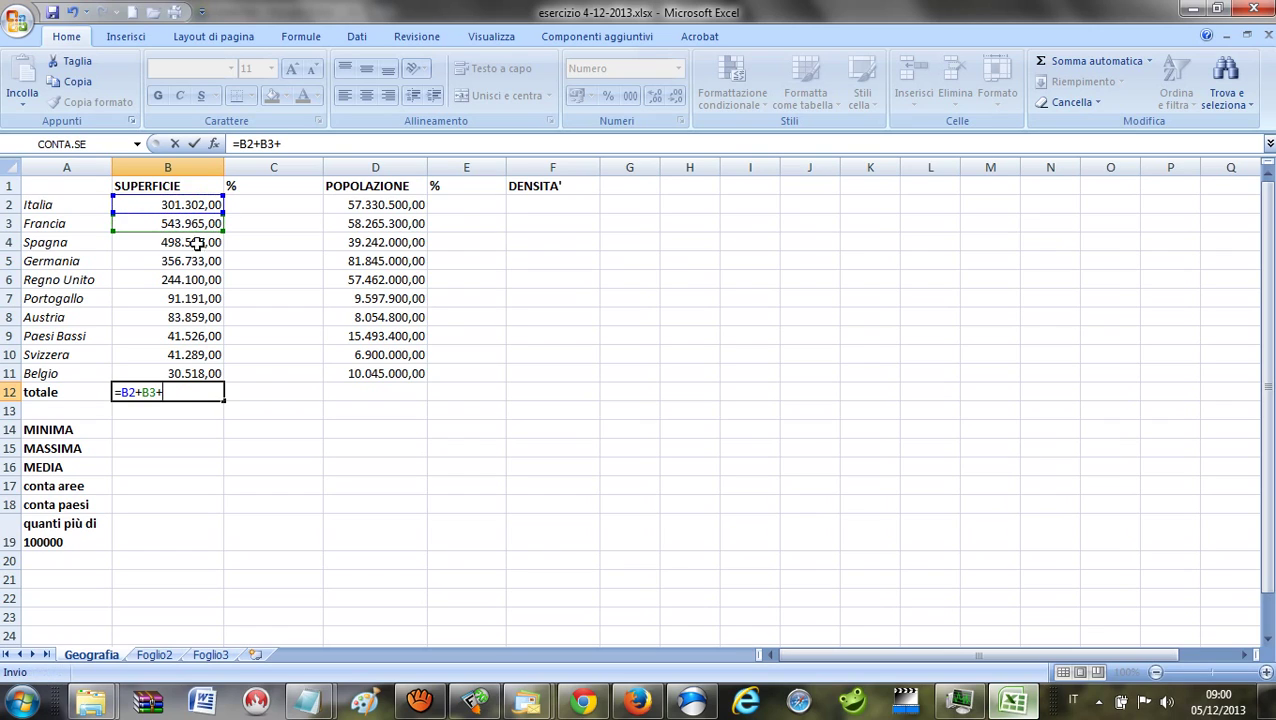
left_click(200, 243)
type("+")
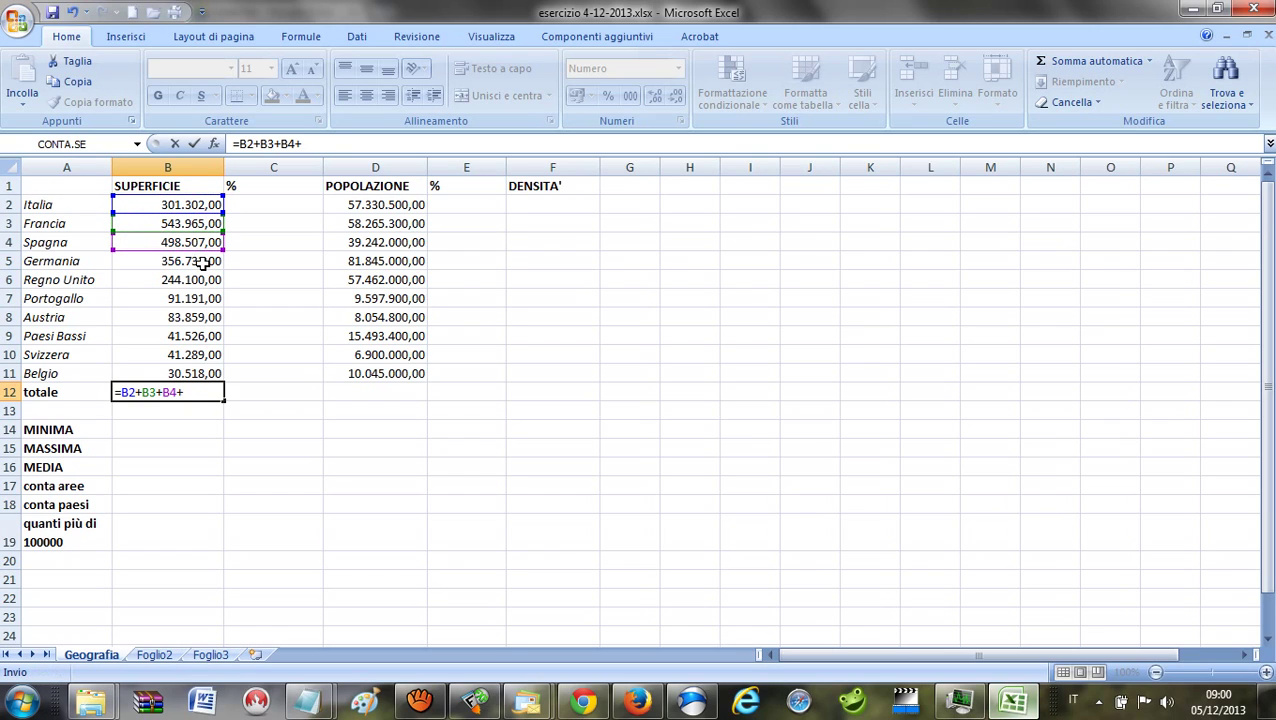
left_click(200, 261)
type("+")
left_click(203, 280)
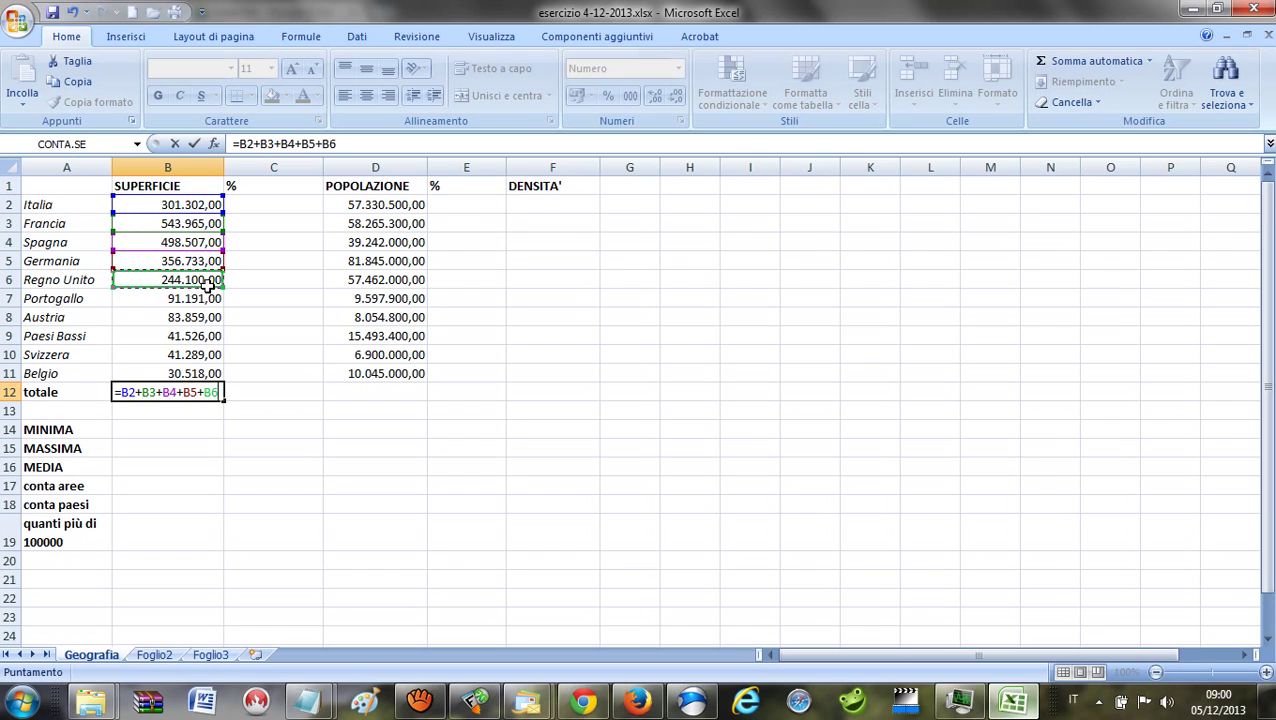
type("+")
left_click(208, 300)
type("+")
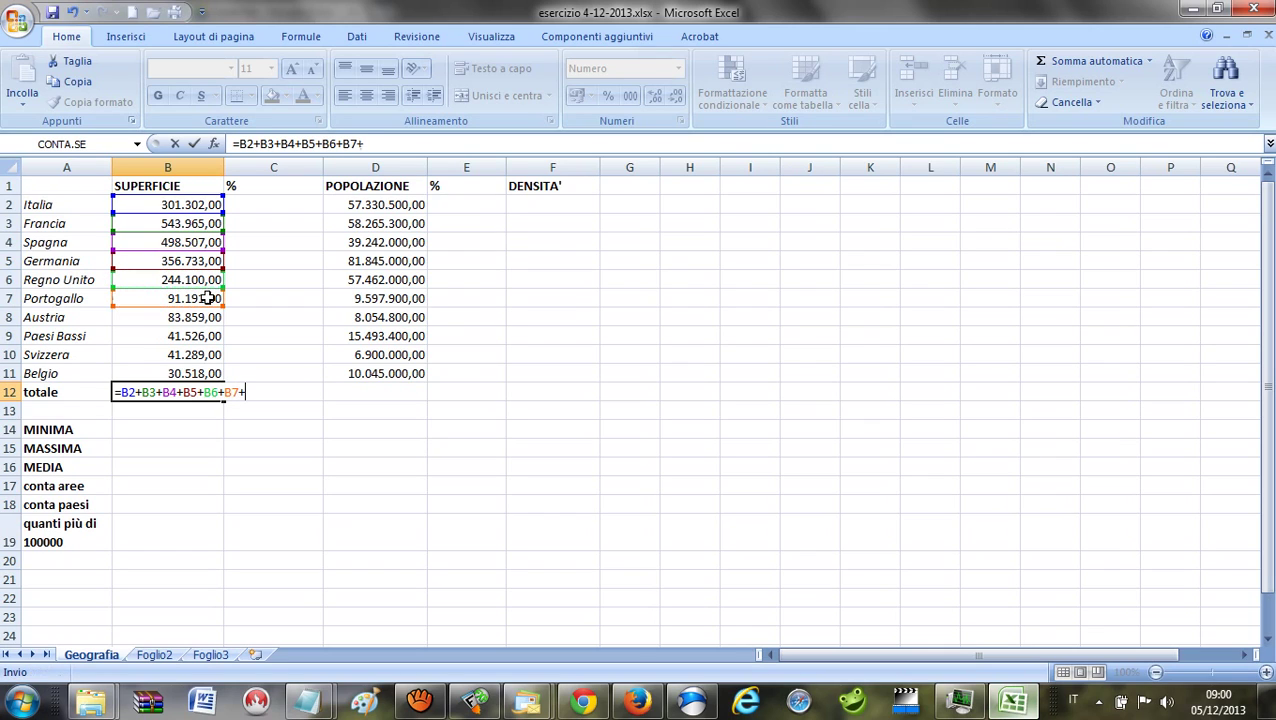
left_click(205, 316)
type("+")
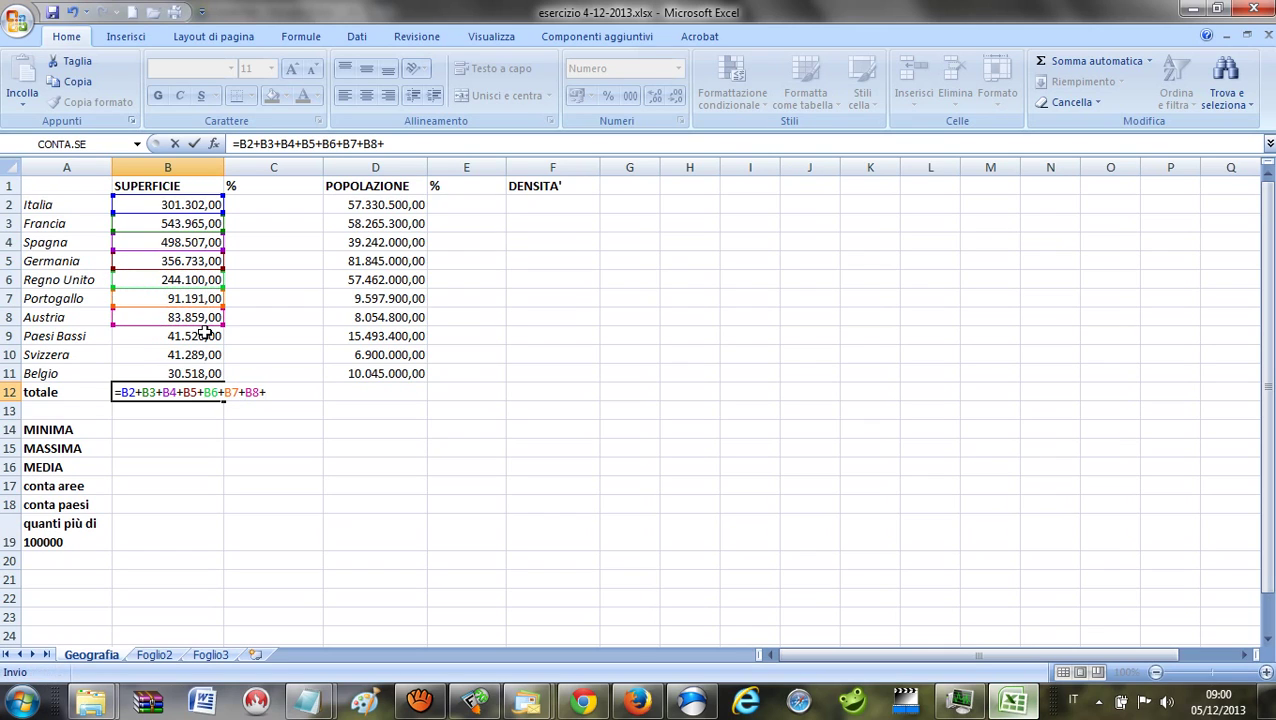
left_click(205, 336)
type("+")
left_click(205, 354)
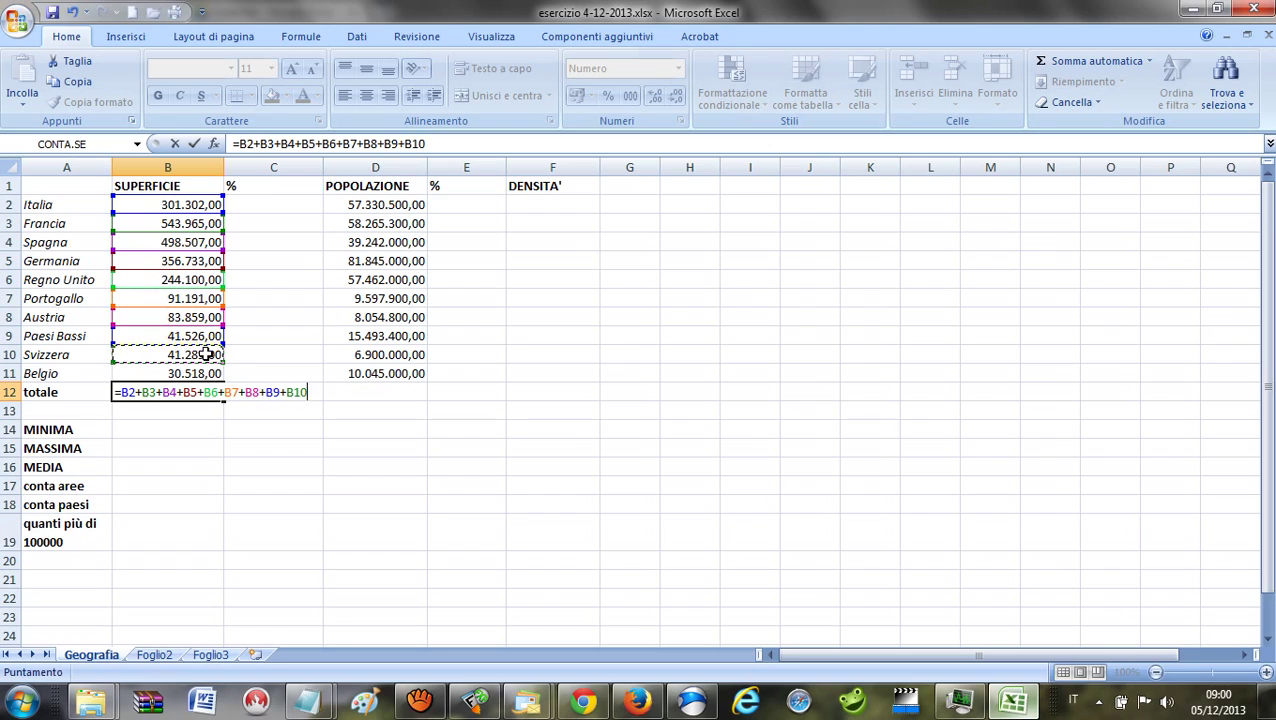
type("+")
left_click(205, 370)
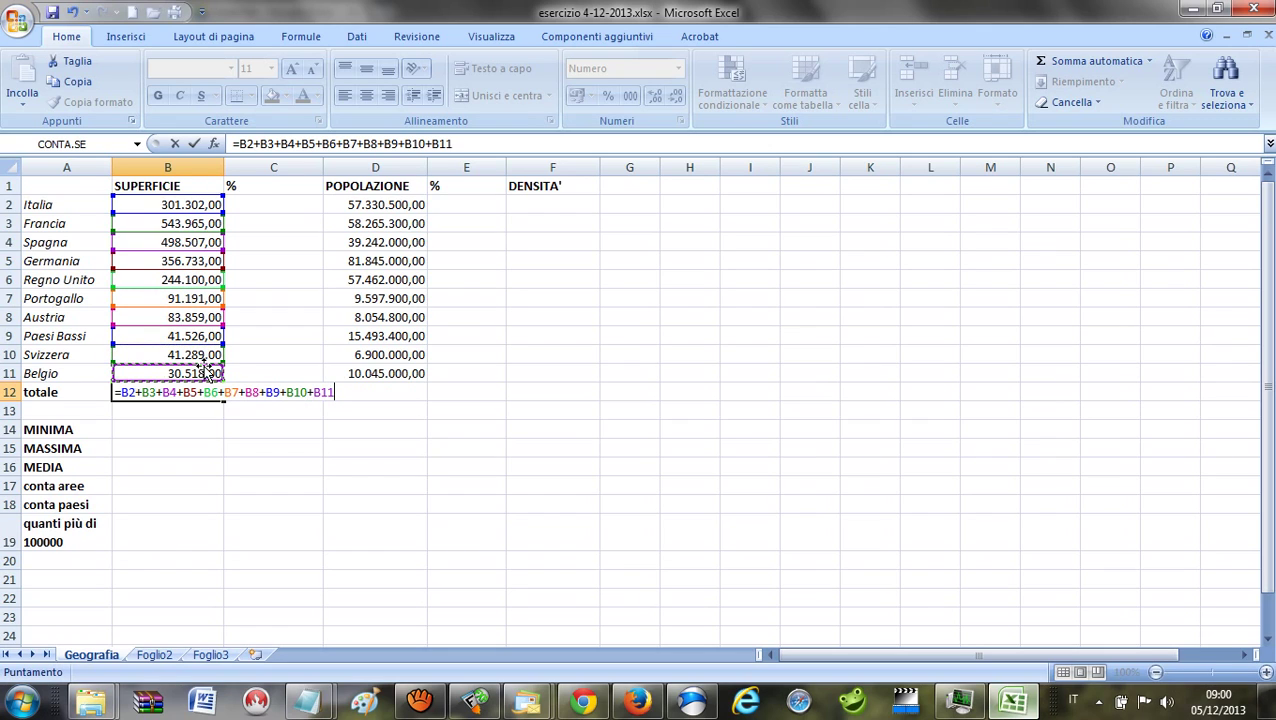
key("Return")
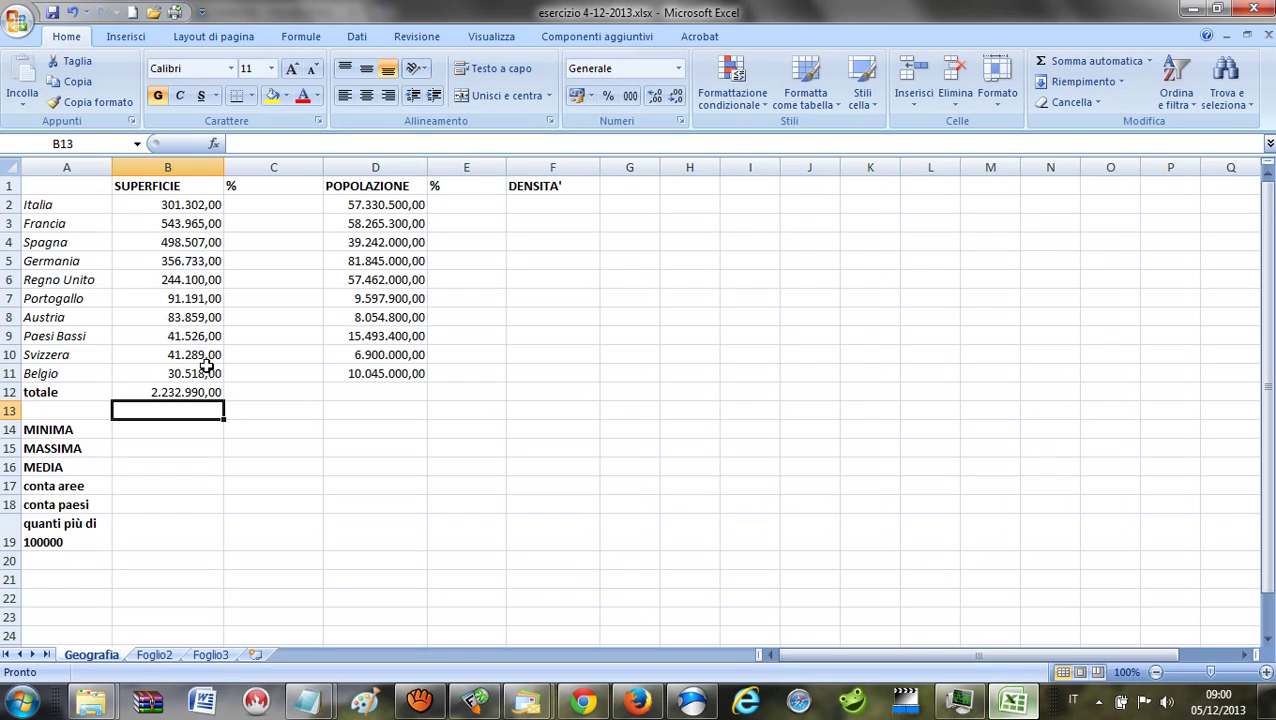
Delete the 2.232.990,00 total from B12 and begin a new formula there.
left_click(183, 390)
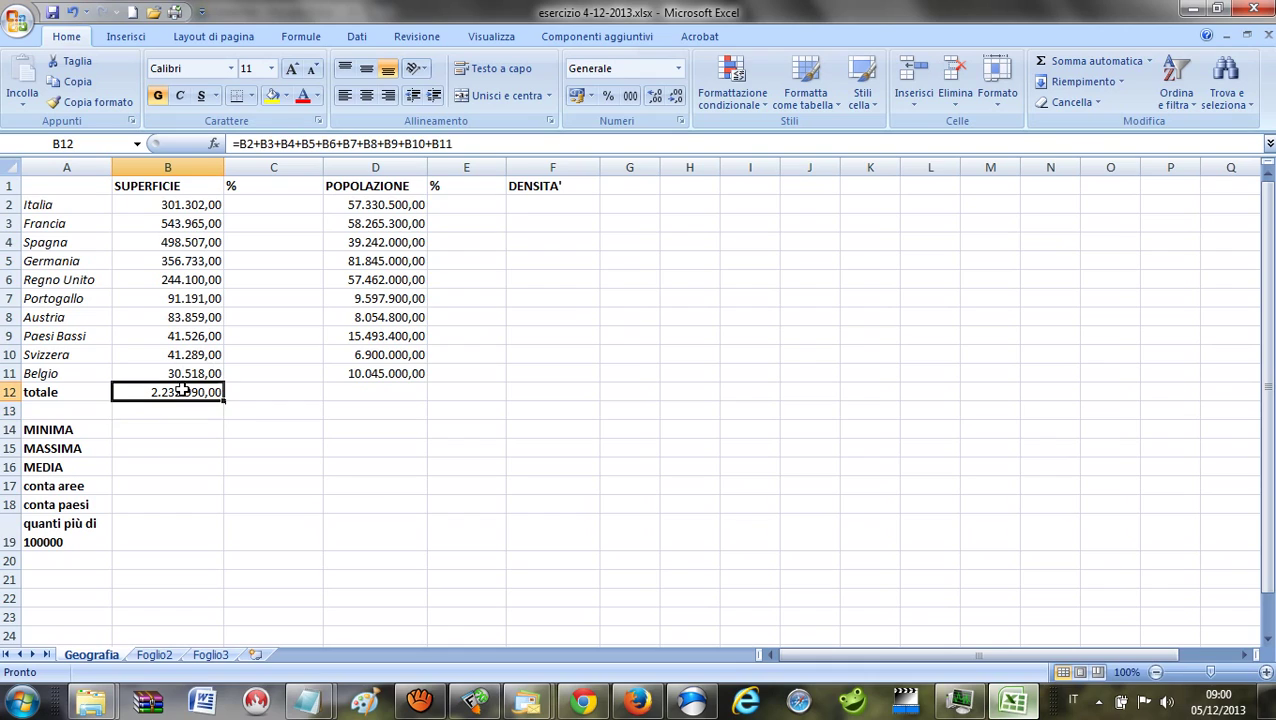
key("Delete")
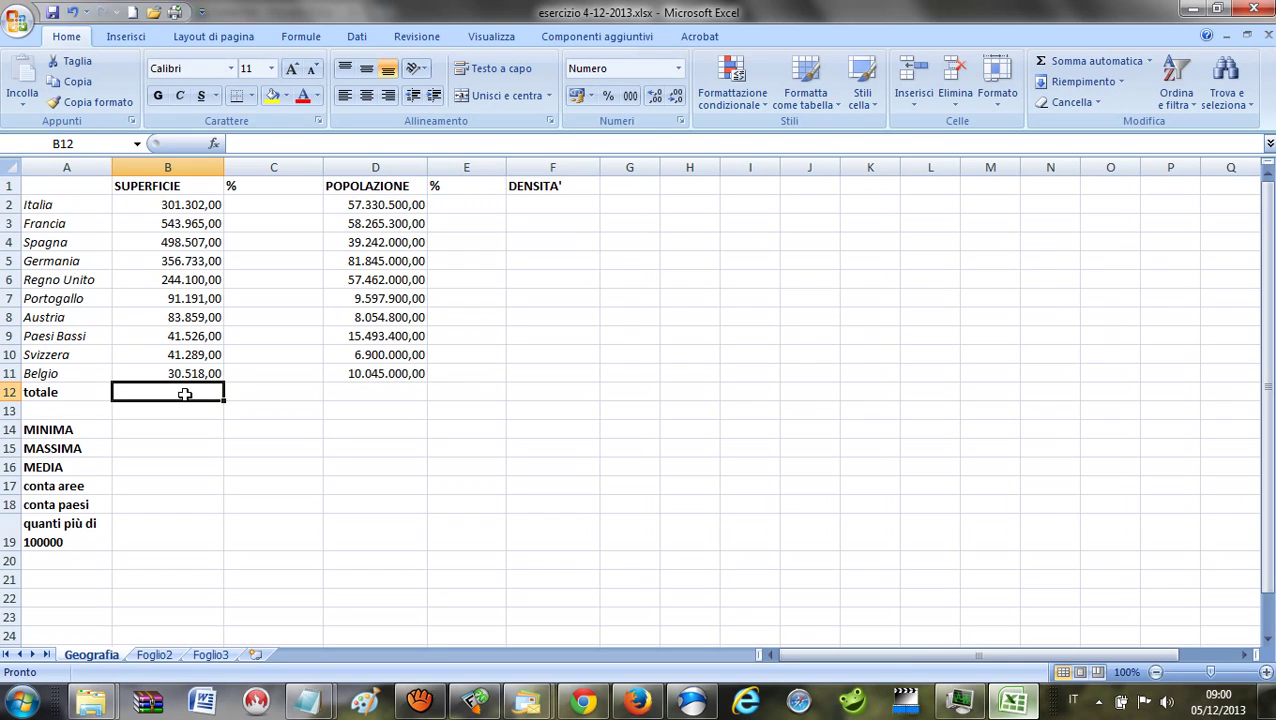
type("=")
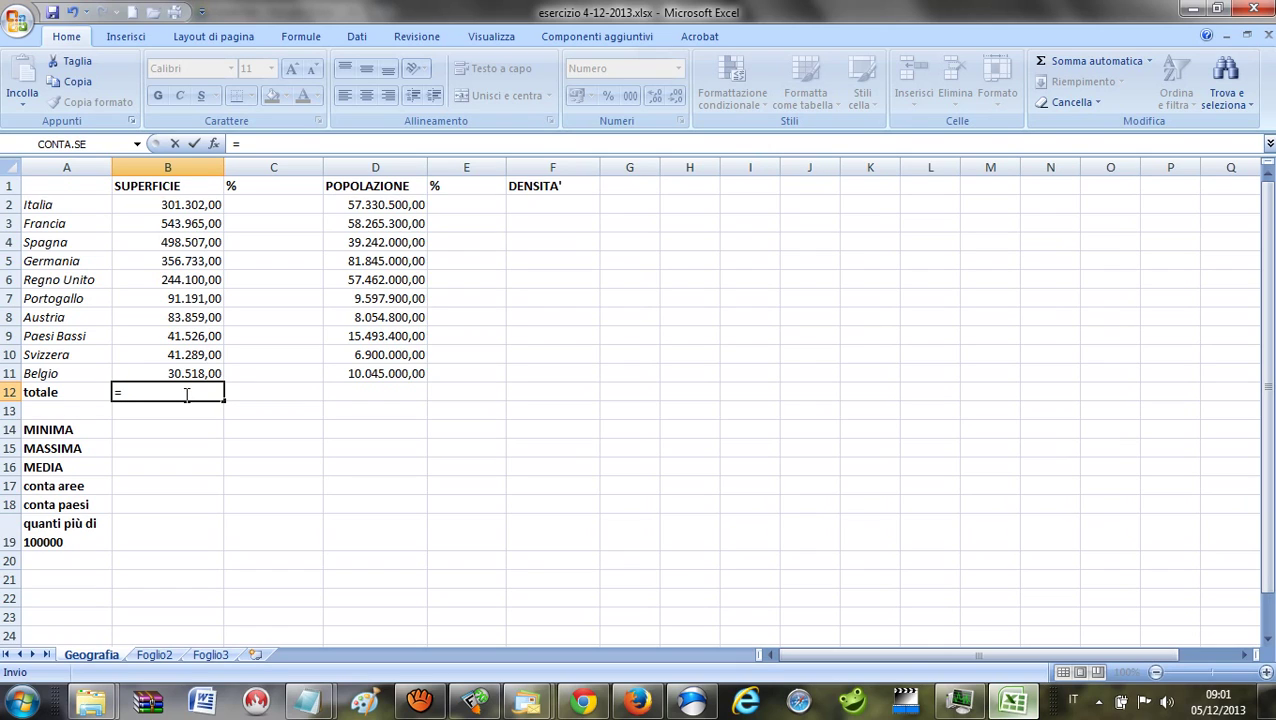
Enter =SOMMA(B1:B11) in B12, giving the total 2.232.990,00.
type("SOMM")
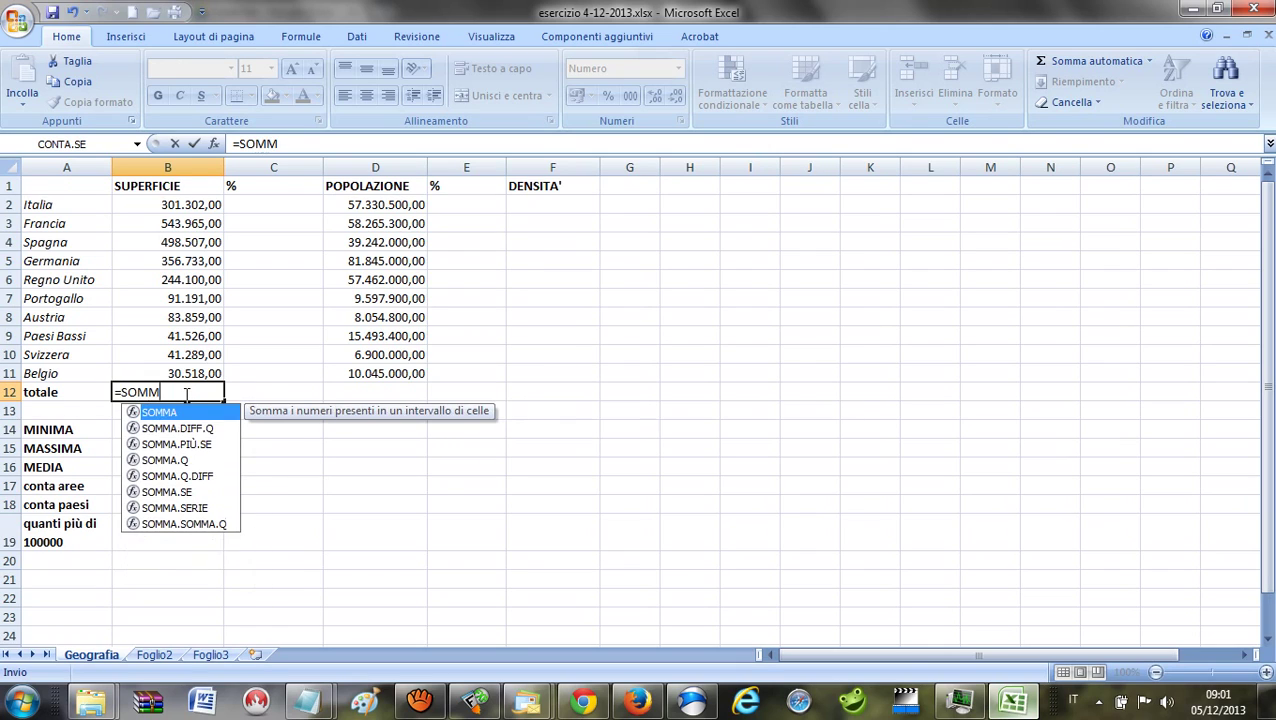
type("A")
type("(")
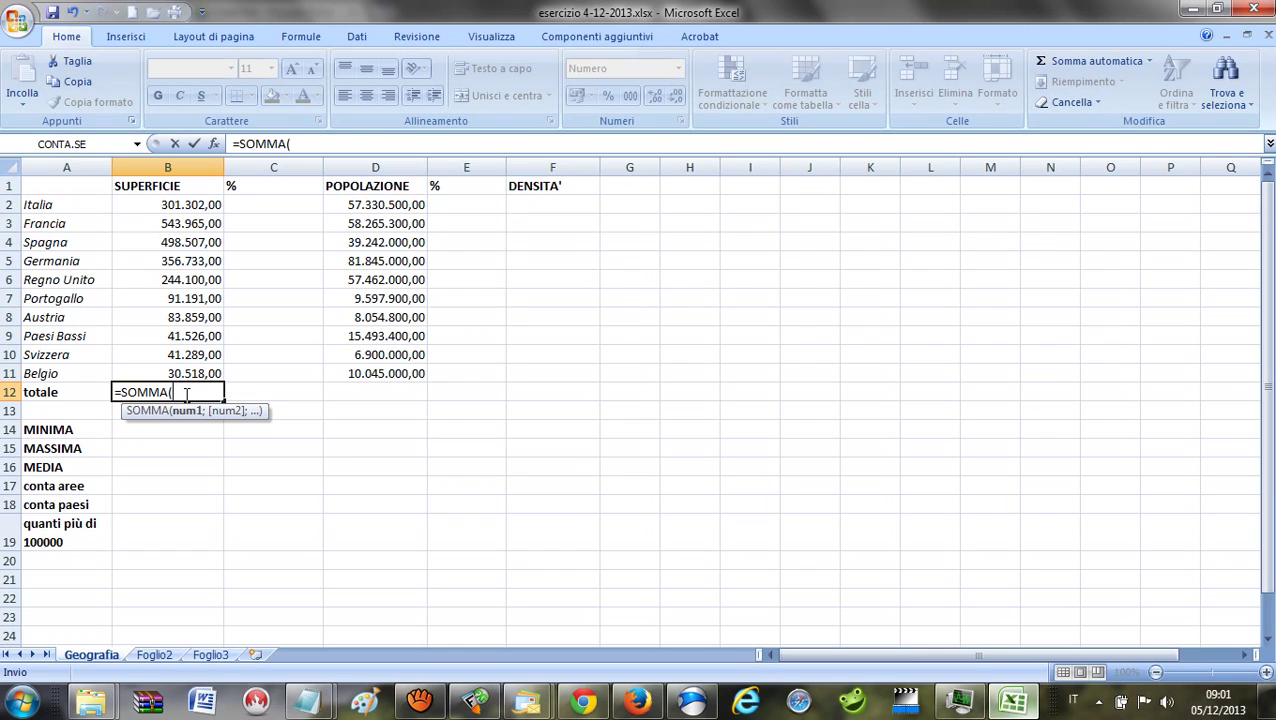
type("B")
type("1")
type(":")
type("B11")
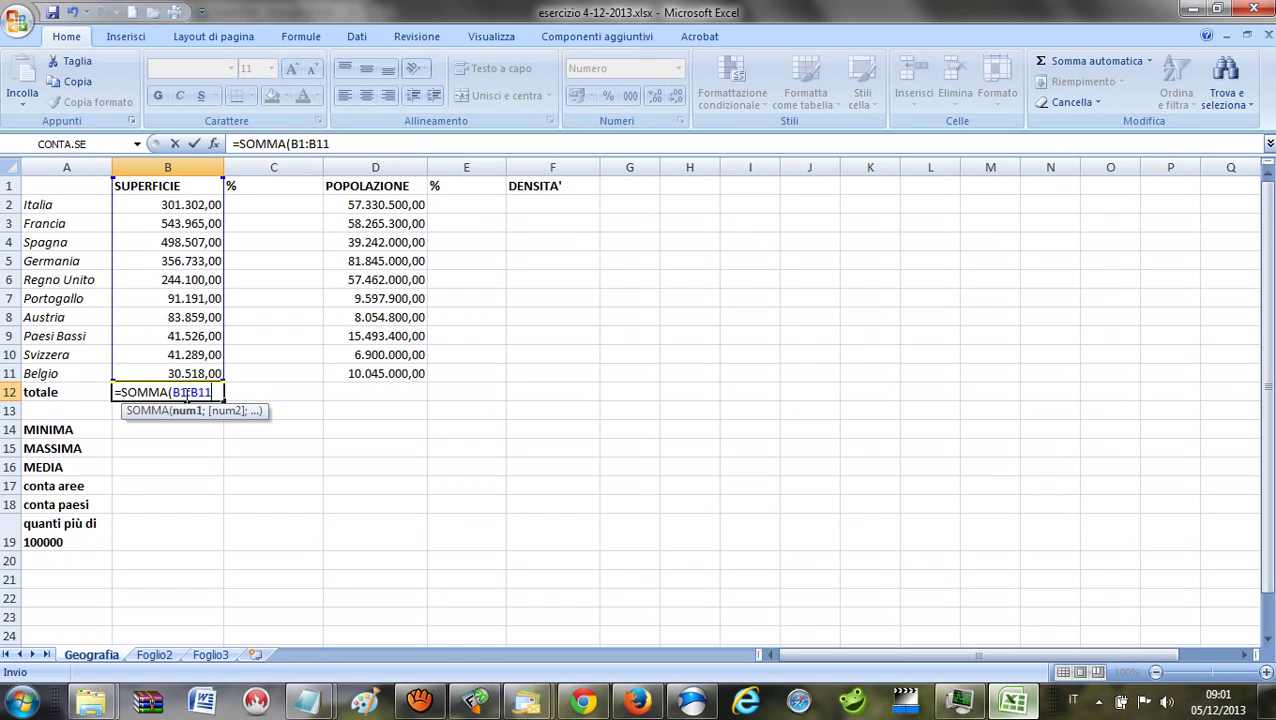
type(")")
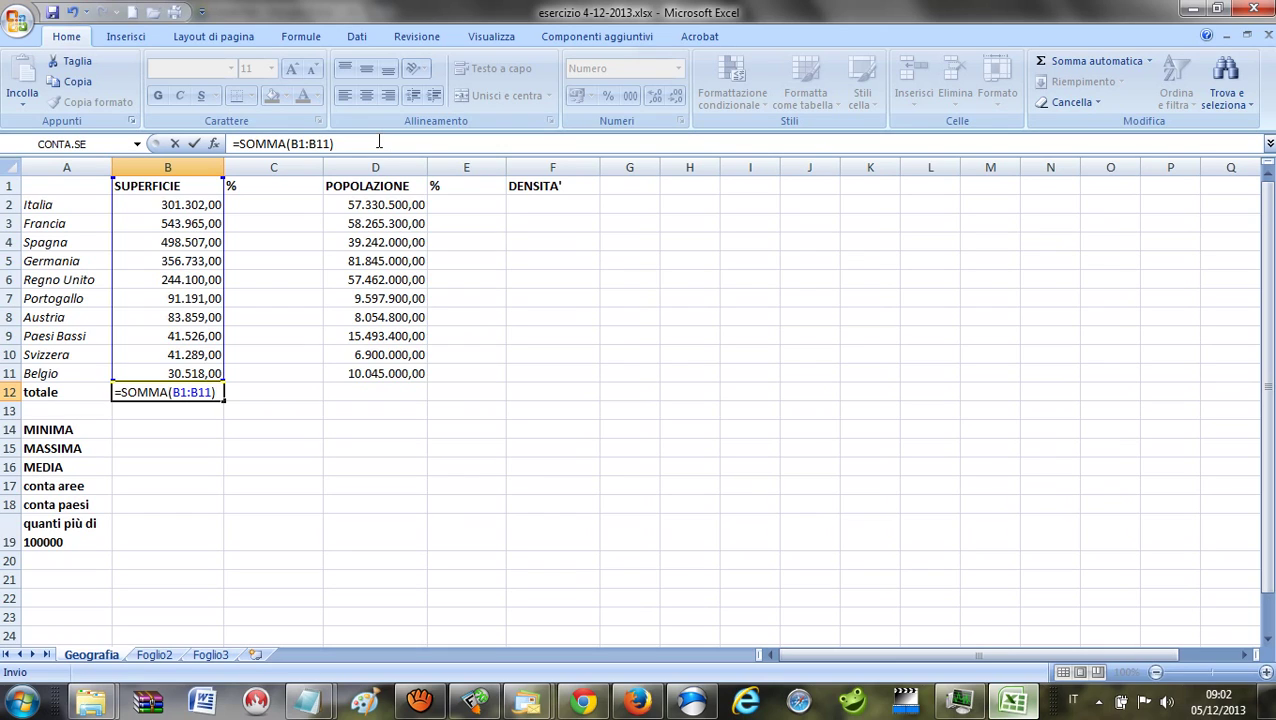
key("Return")
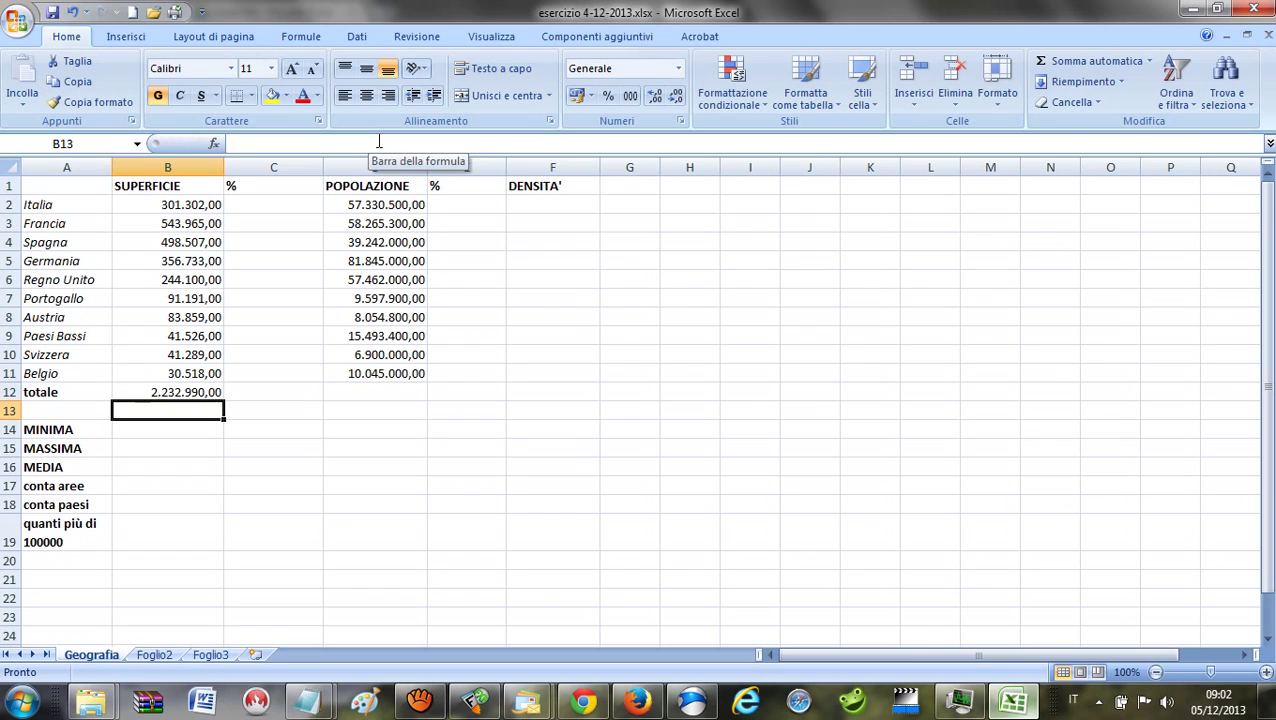
Edit B12's formula in the formula bar so it reads =SOMMA(B2:B11).
left_click(216, 393)
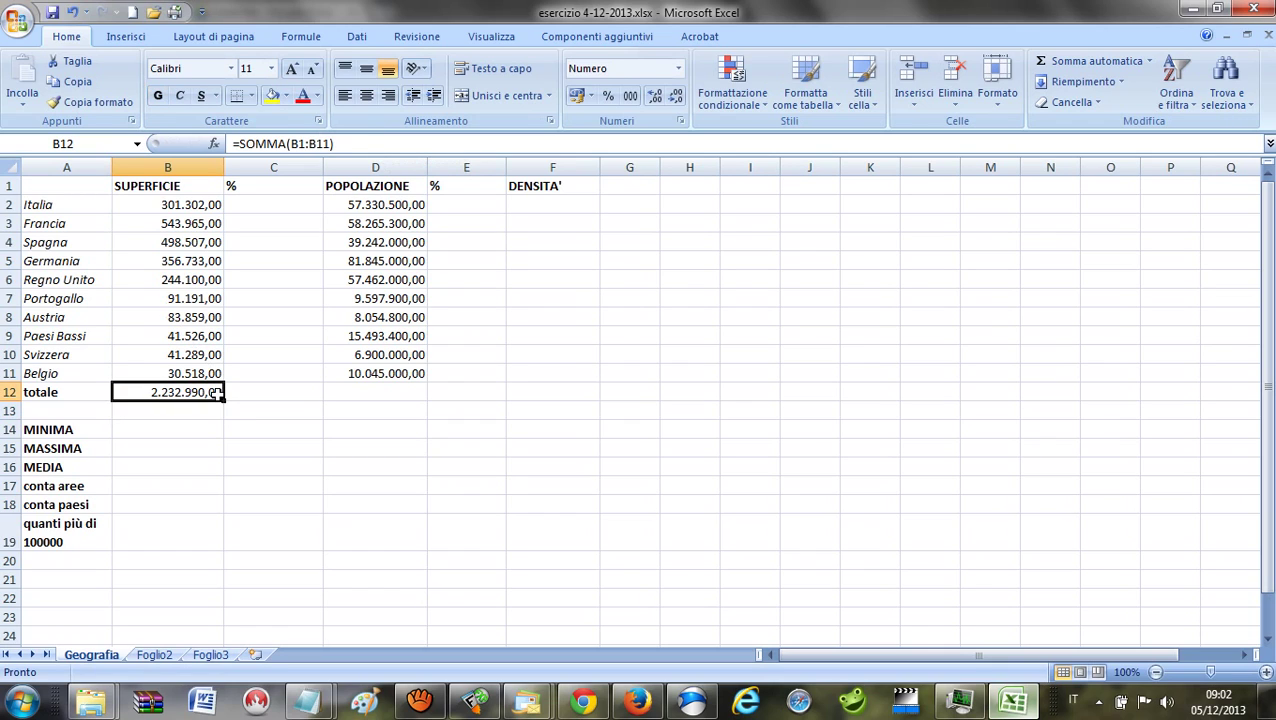
left_click(310, 144)
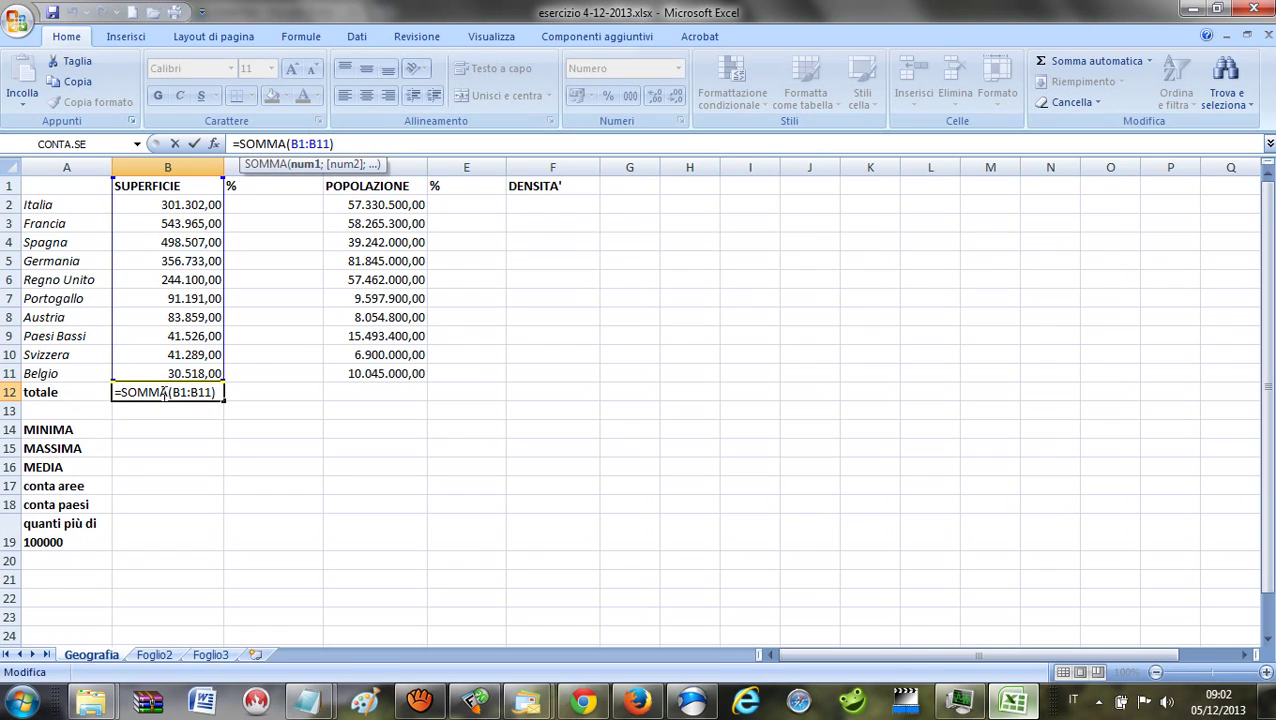
key("ctrl+Return")
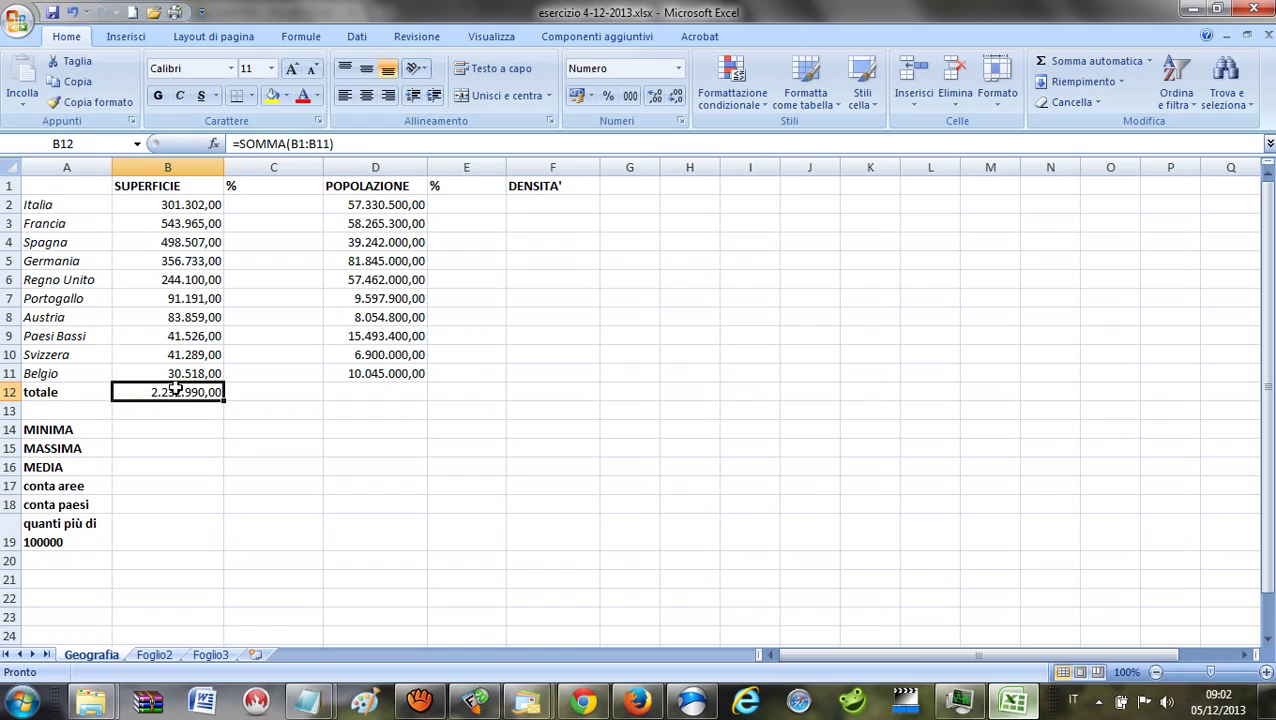
left_click(308, 143)
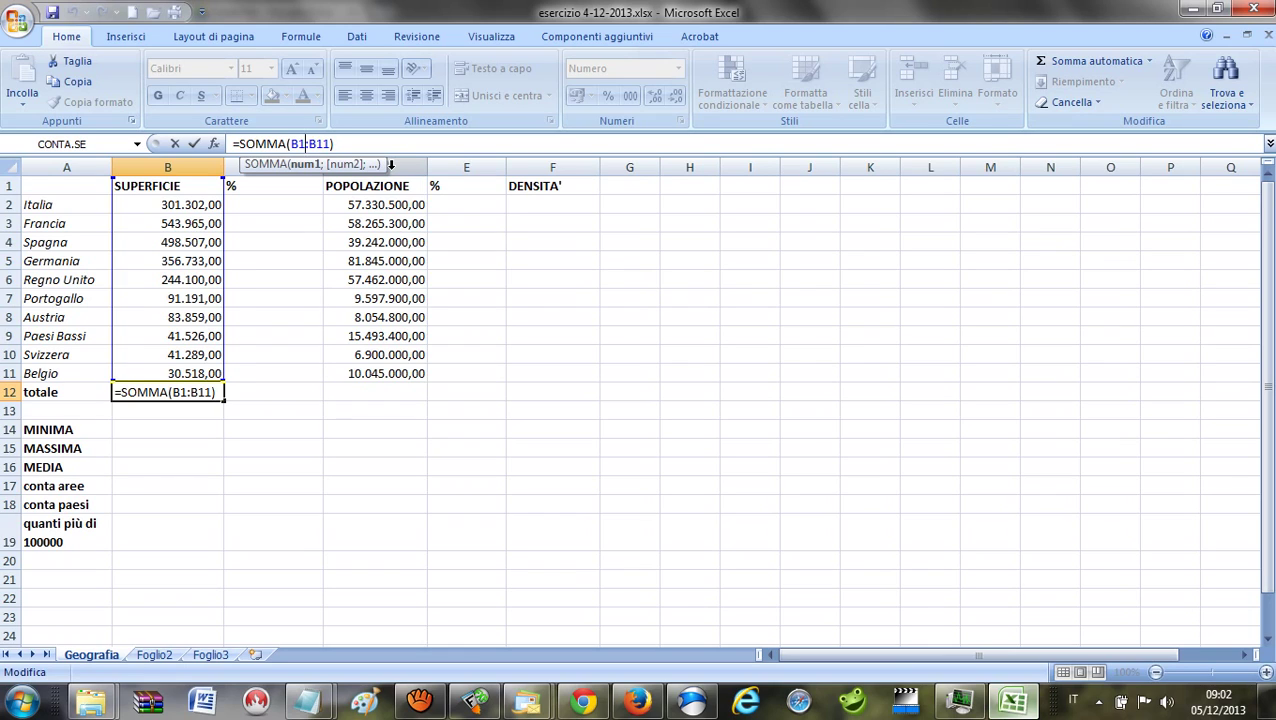
key("BackSpace")
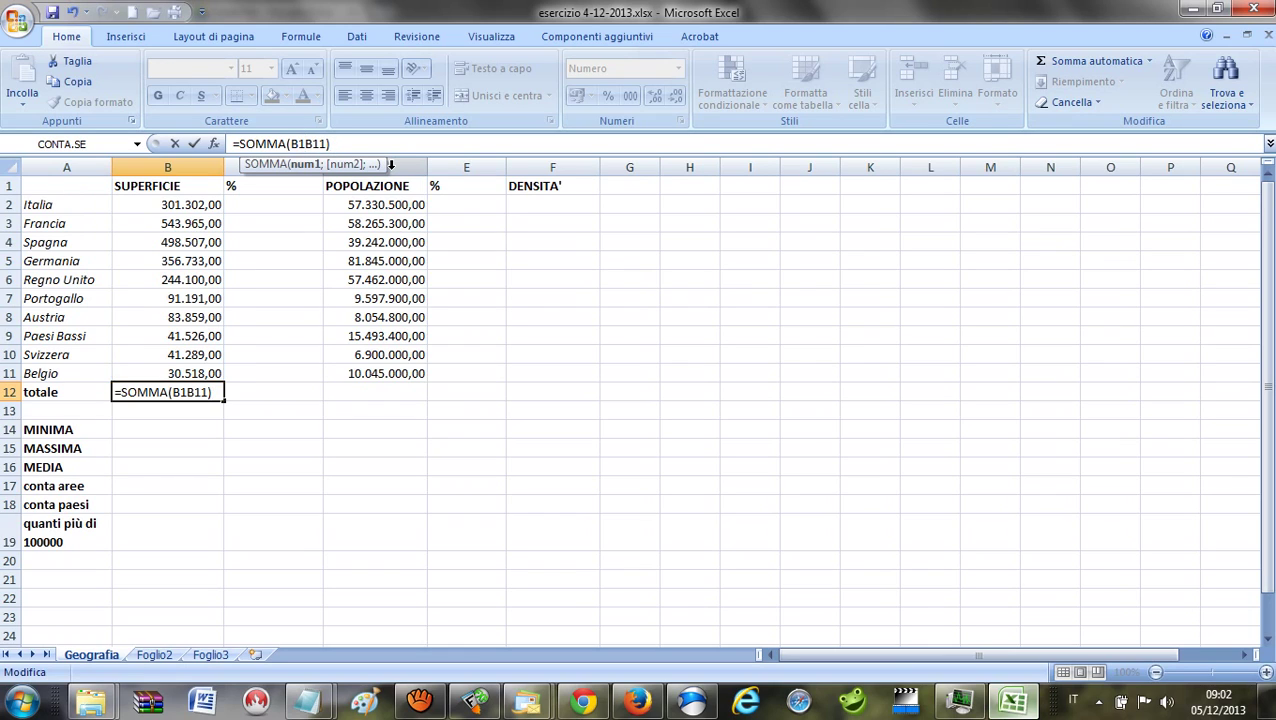
type(";")
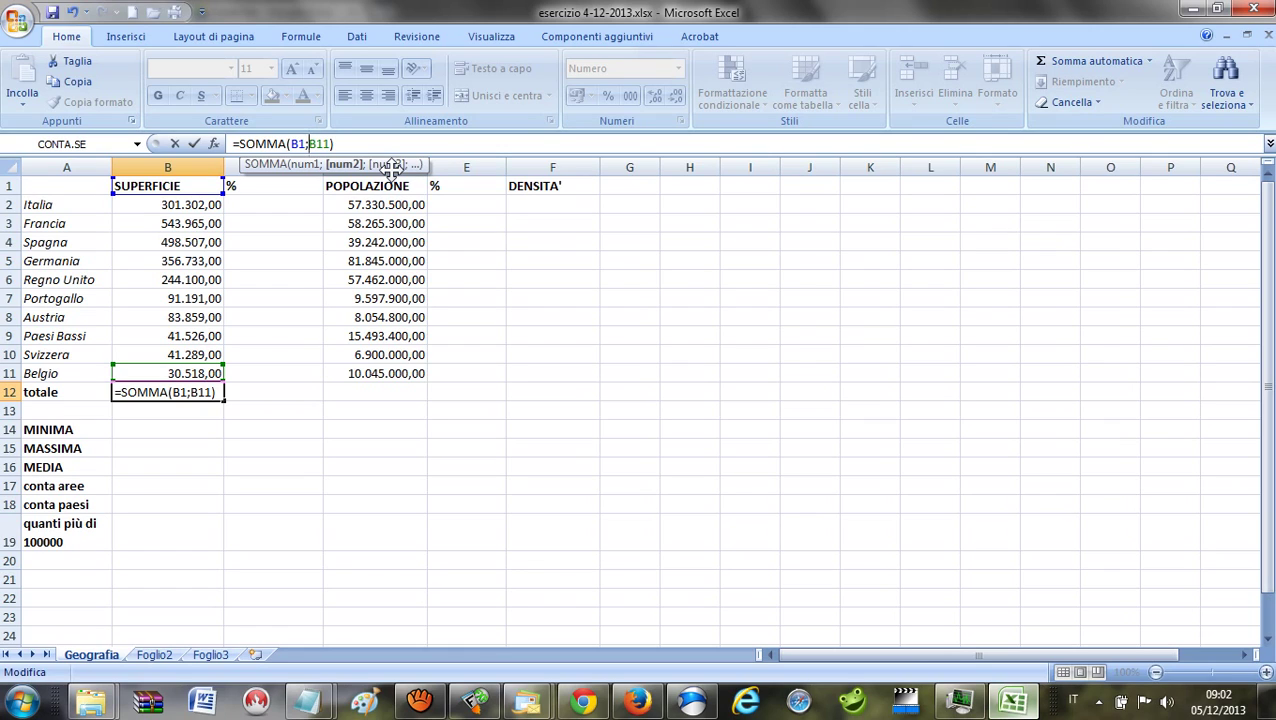
key("Return")
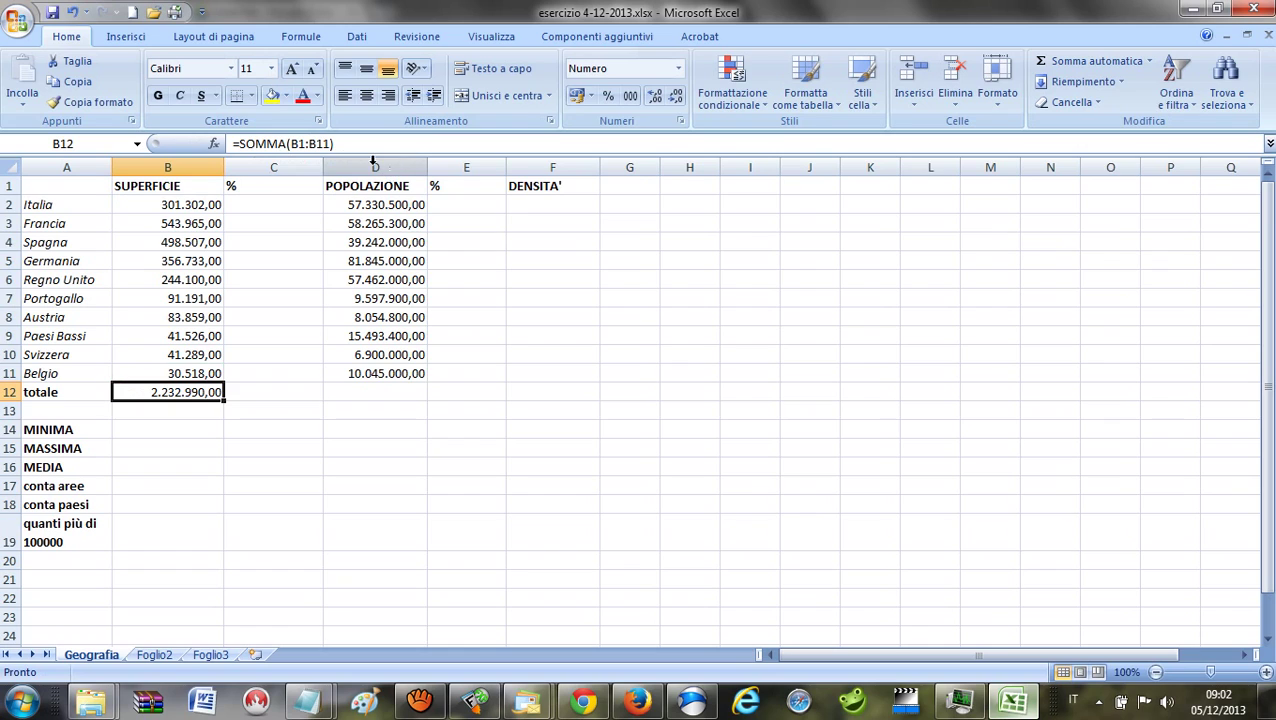
left_click(309, 143)
key("BackSpace")
type("2")
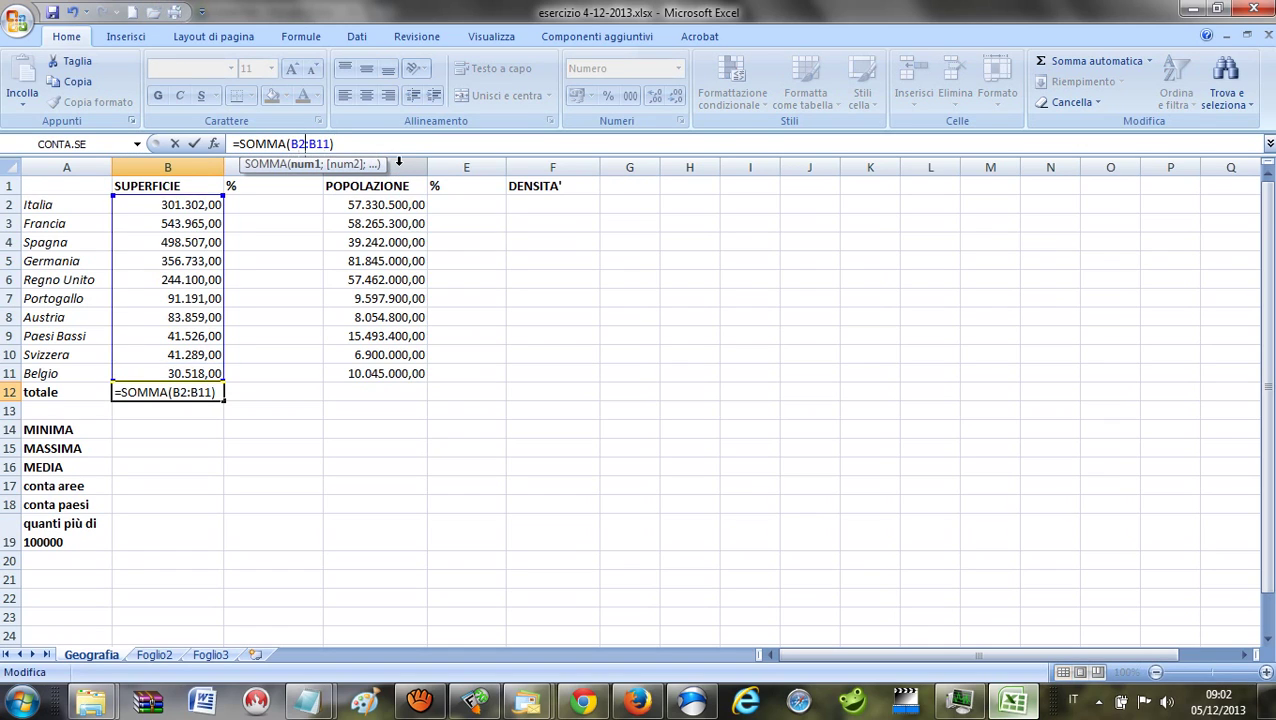
key("Return")
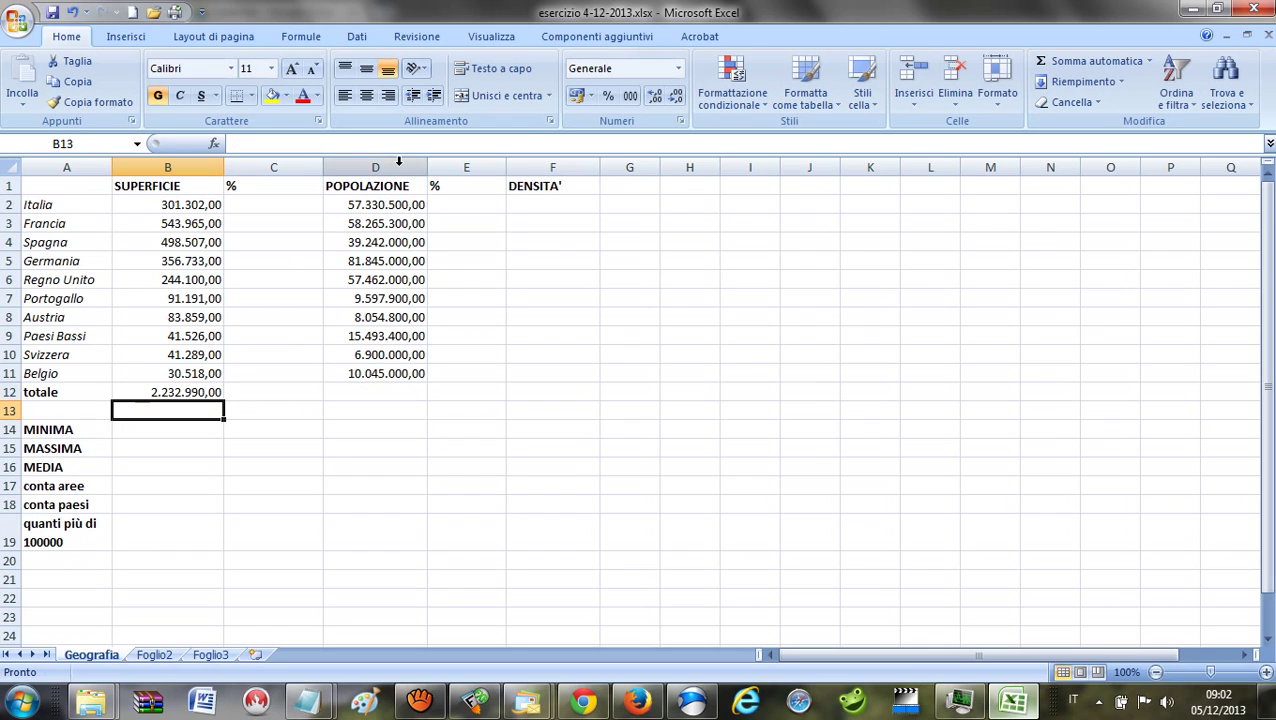
Try a semicolon-separated SOMMA range in B12, then undo back to =SOMMA(B2:B11).
left_click(204, 392)
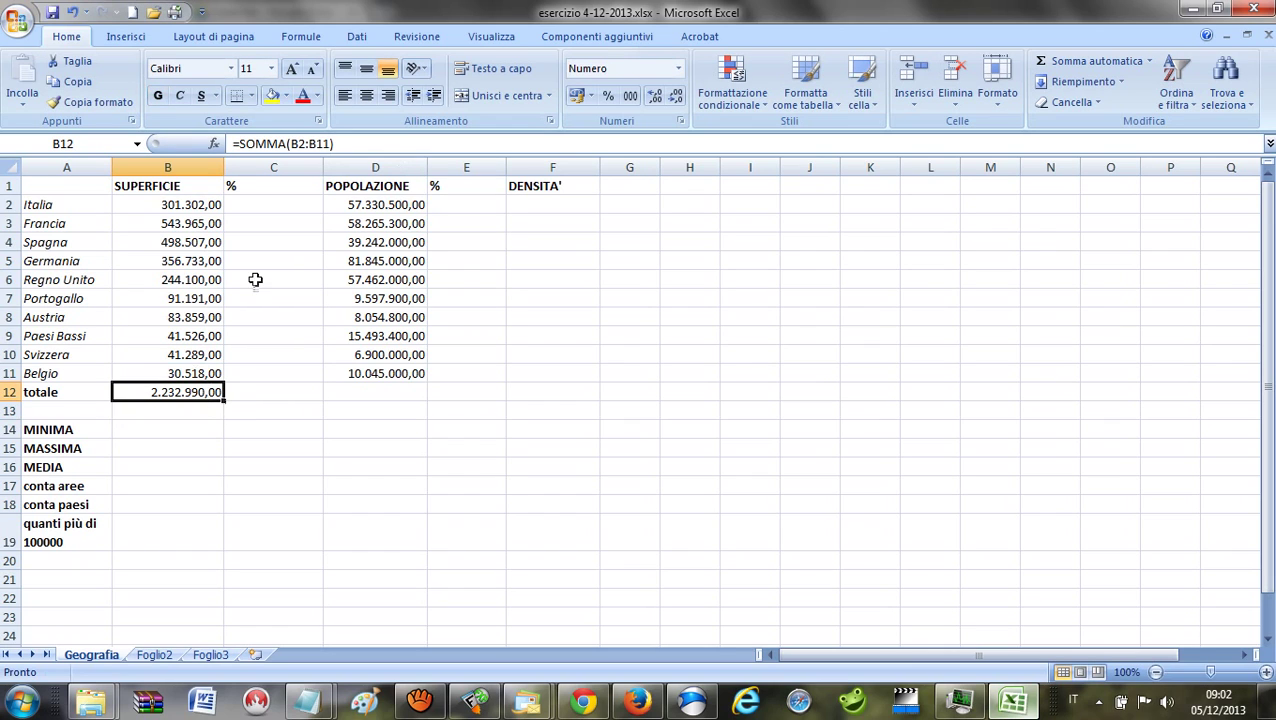
left_click(326, 147)
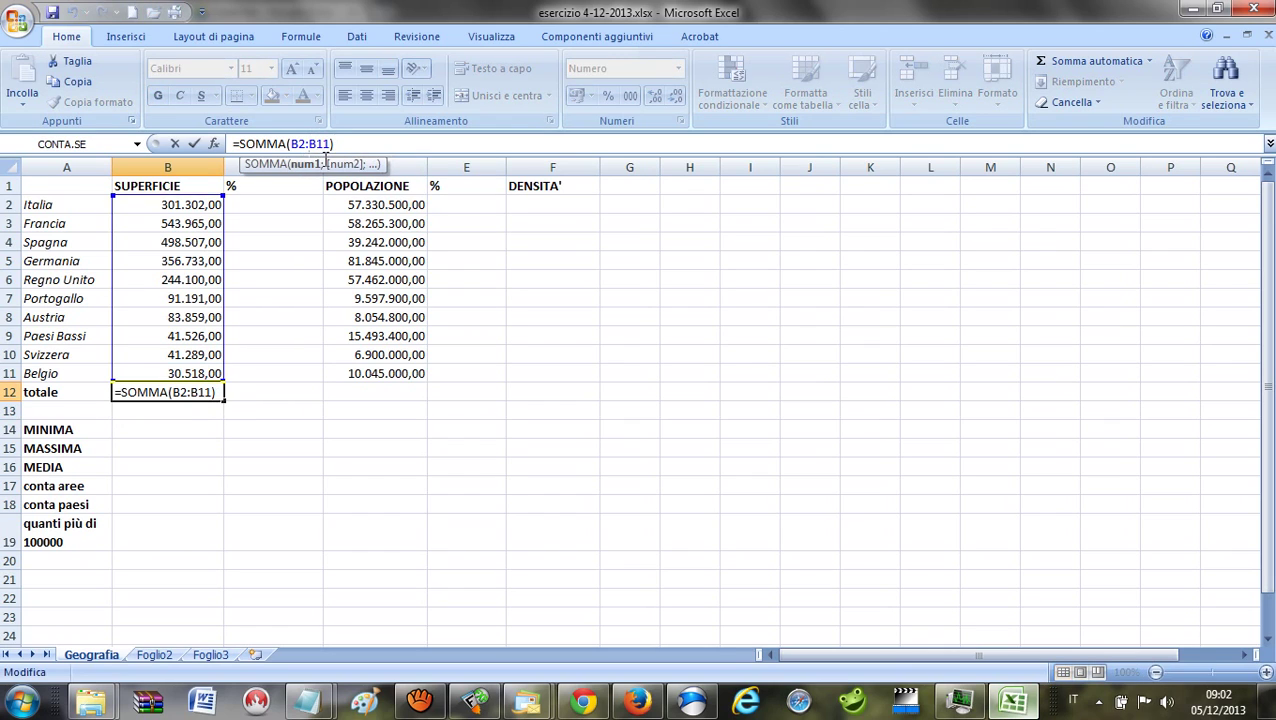
double_click(322, 147)
key("BackSpace")
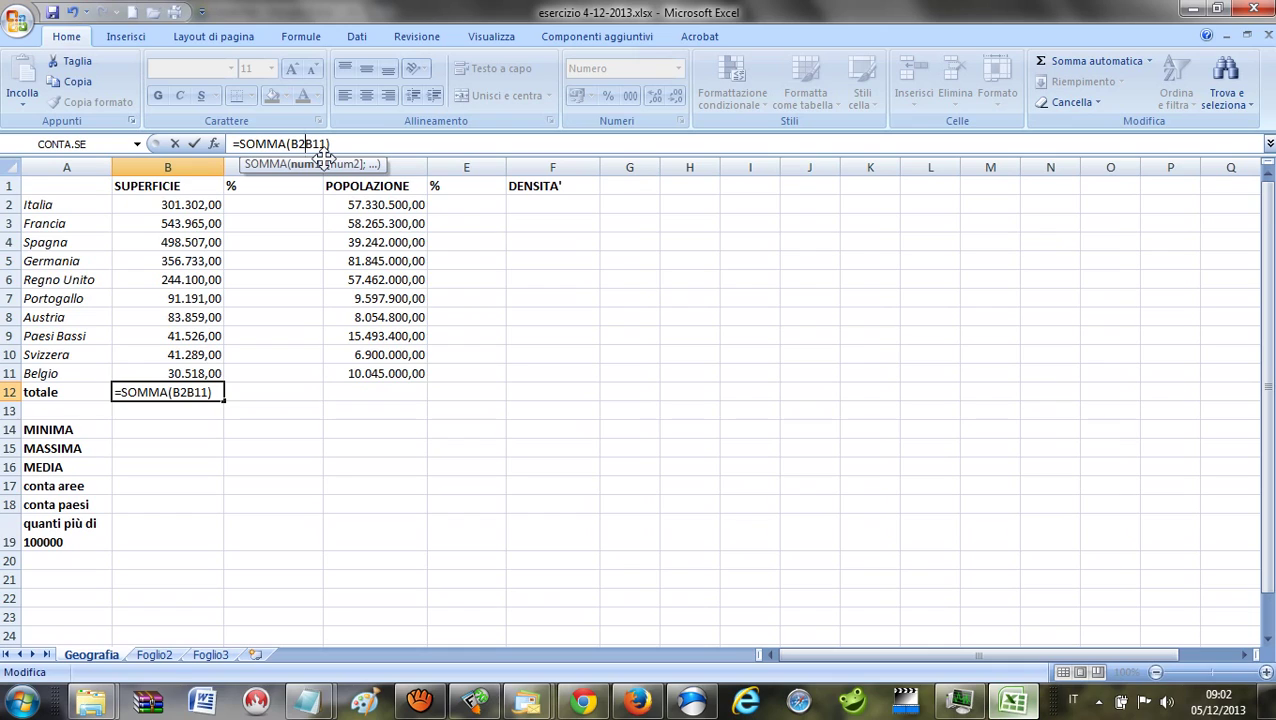
type(";")
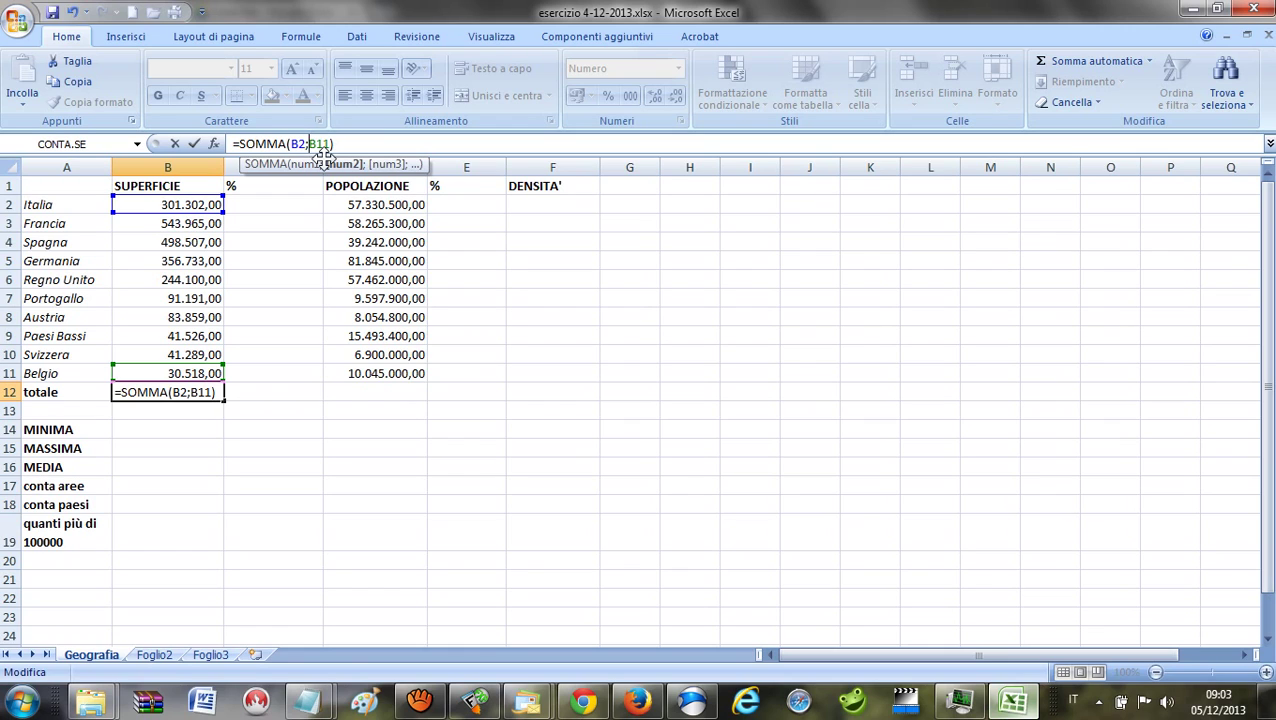
key("Return")
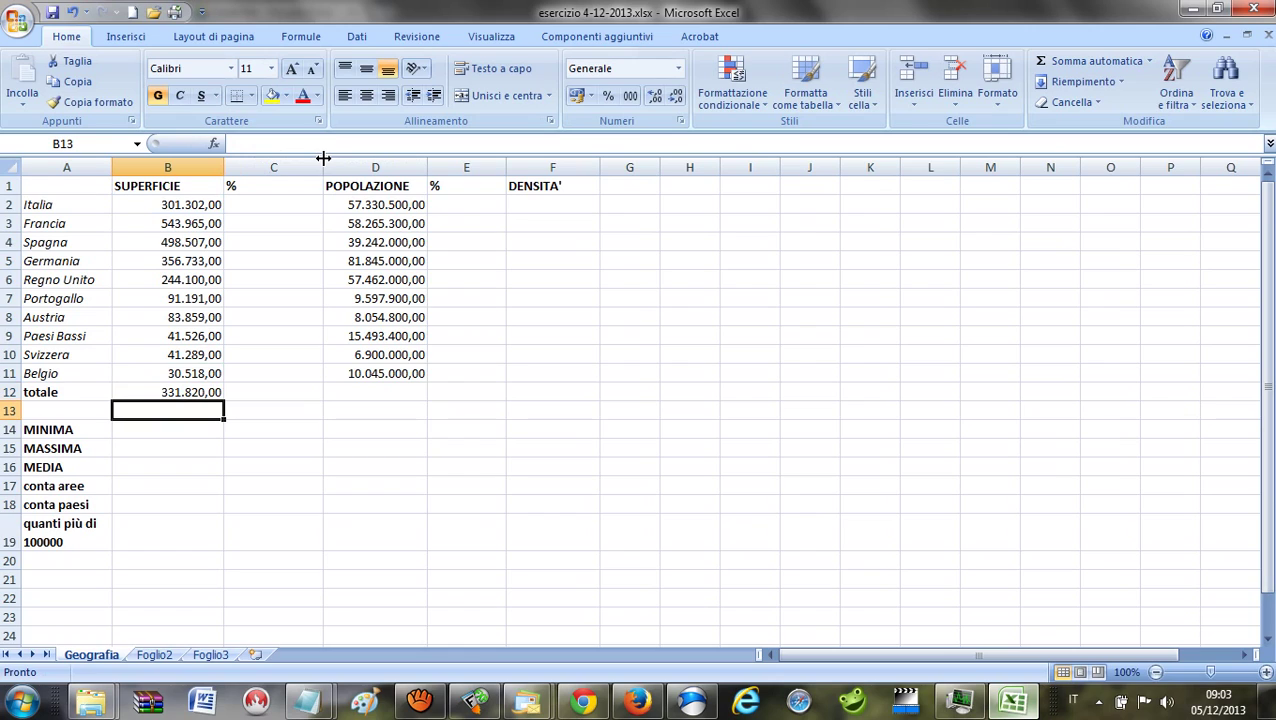
left_click(166, 394)
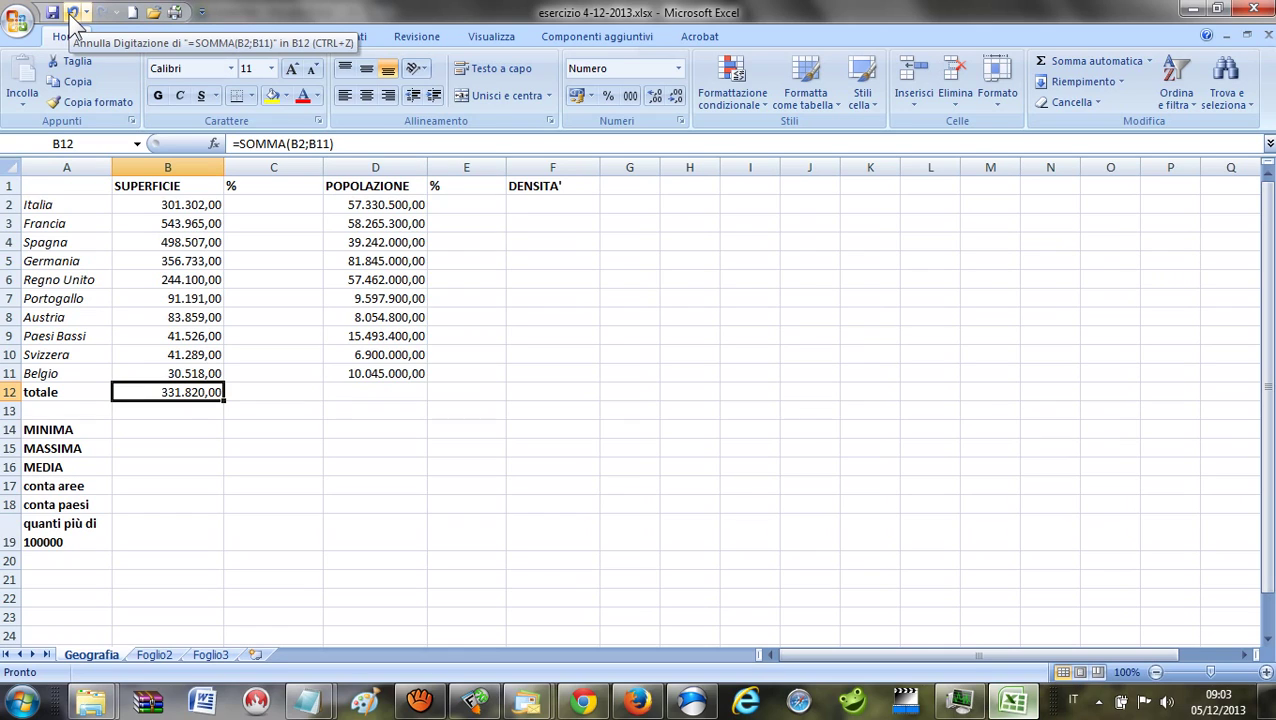
left_click(71, 13)
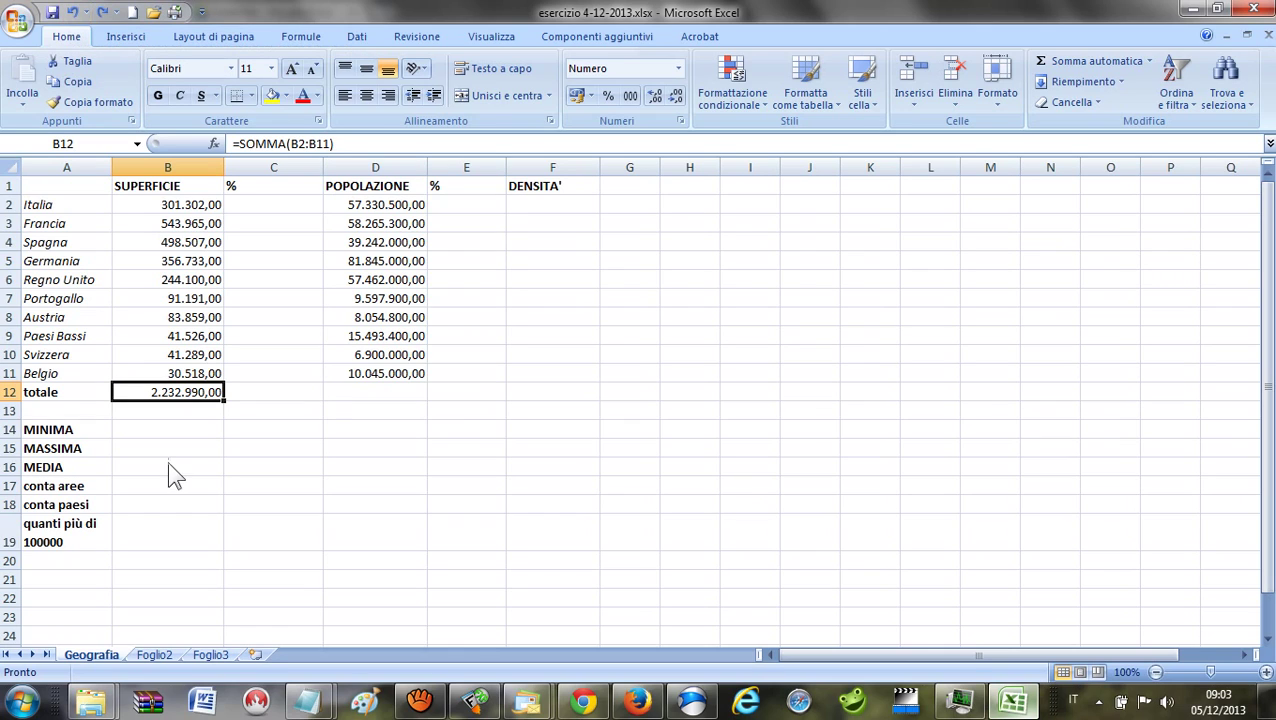
Enter =MIN(B2:B11) in B14 beside MINIMA, giving 30.518,00.
left_click(163, 428)
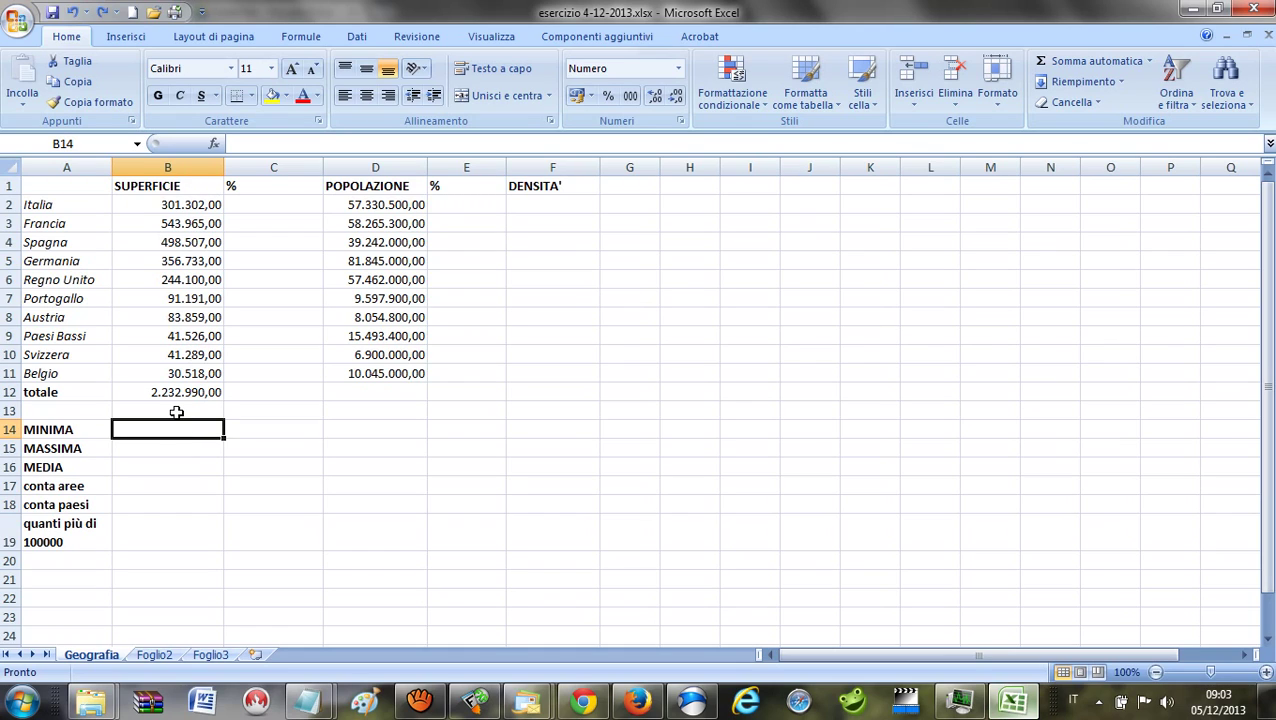
type("=")
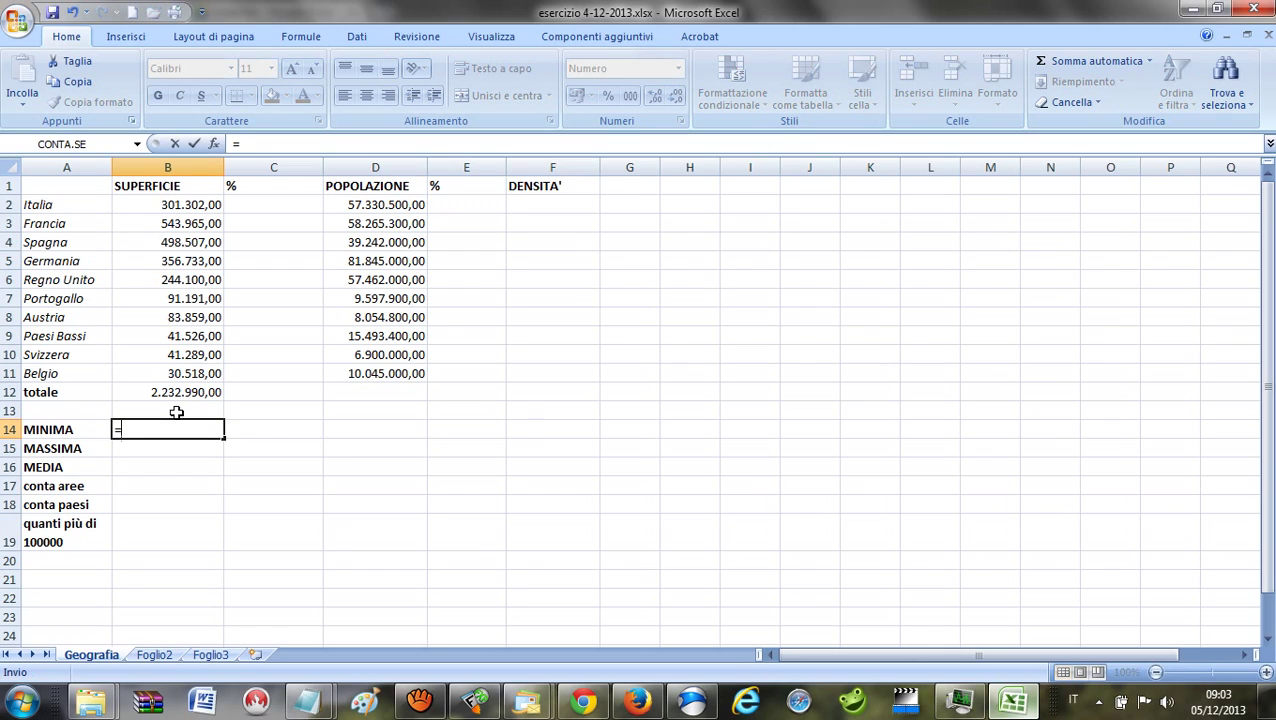
type("MI")
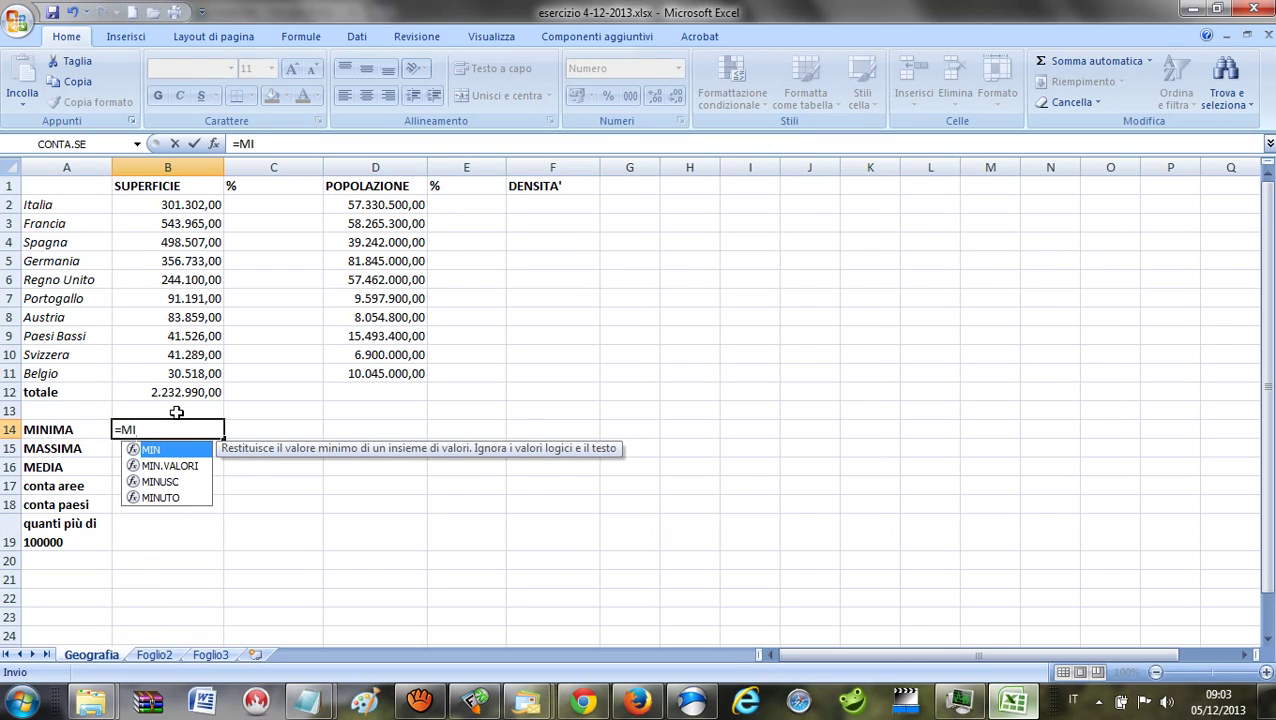
type("N")
type("(")
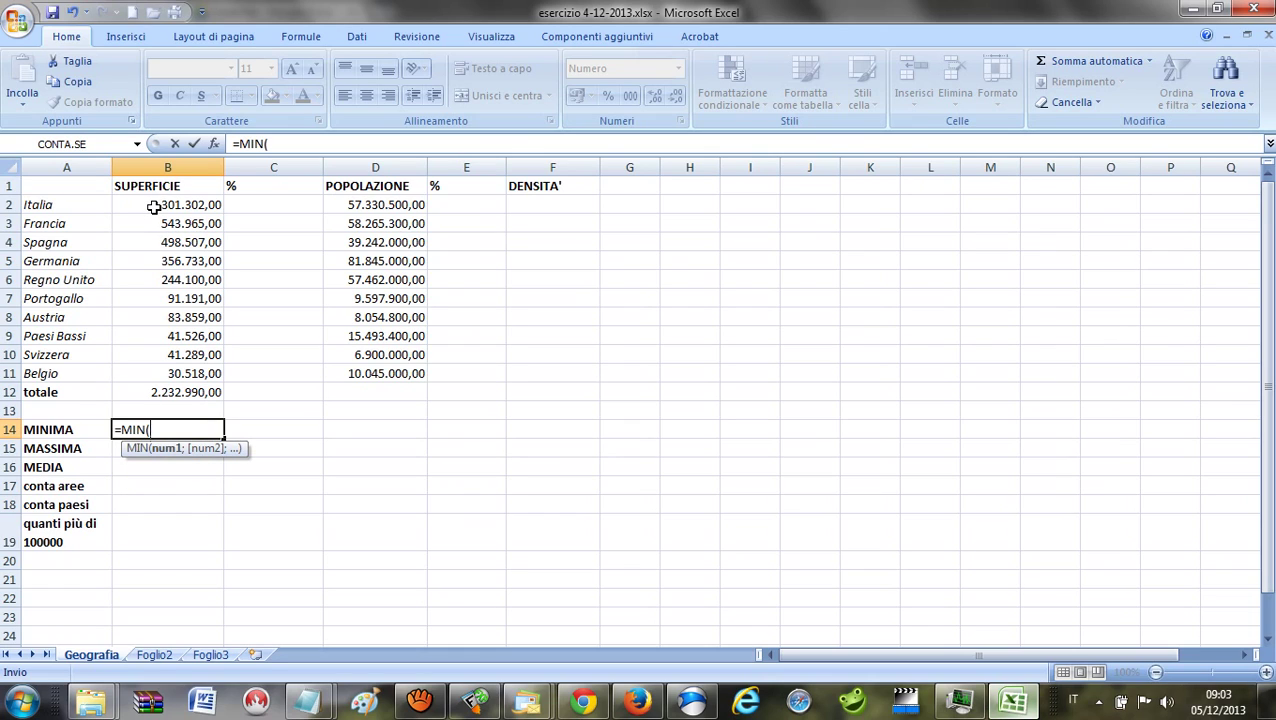
left_click_drag(153, 207, 163, 373)
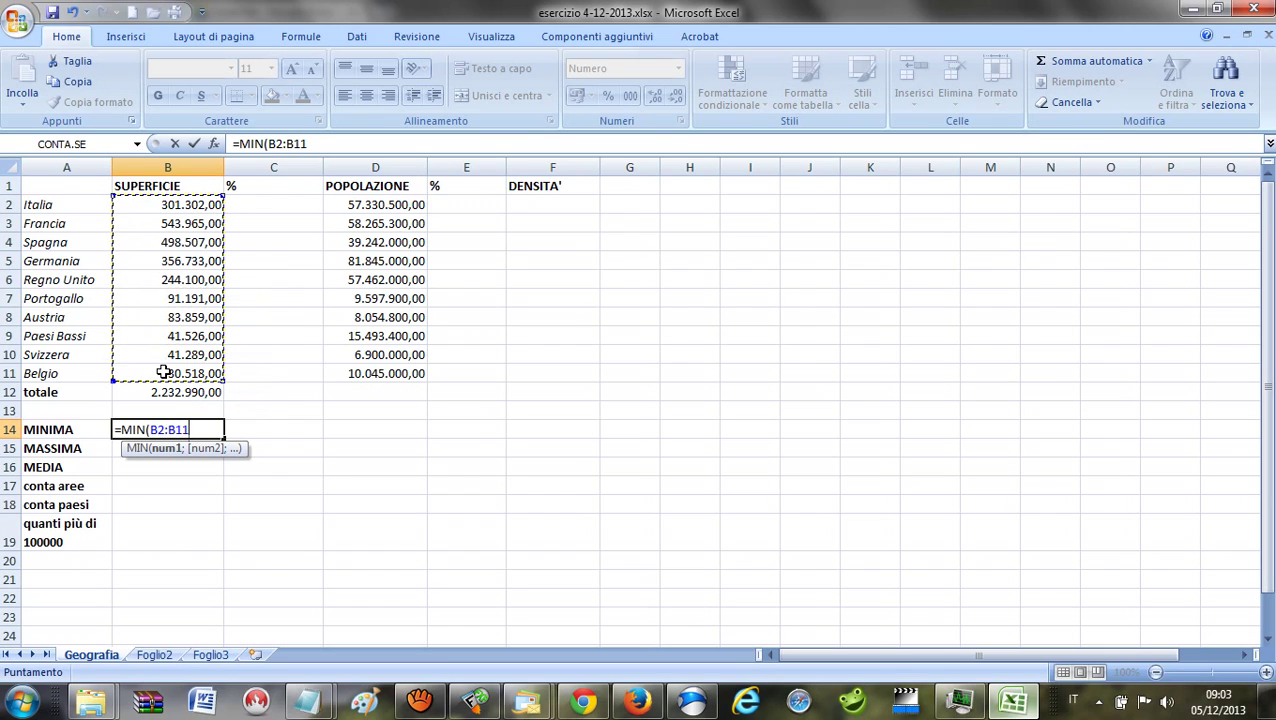
type(")")
key("Return")
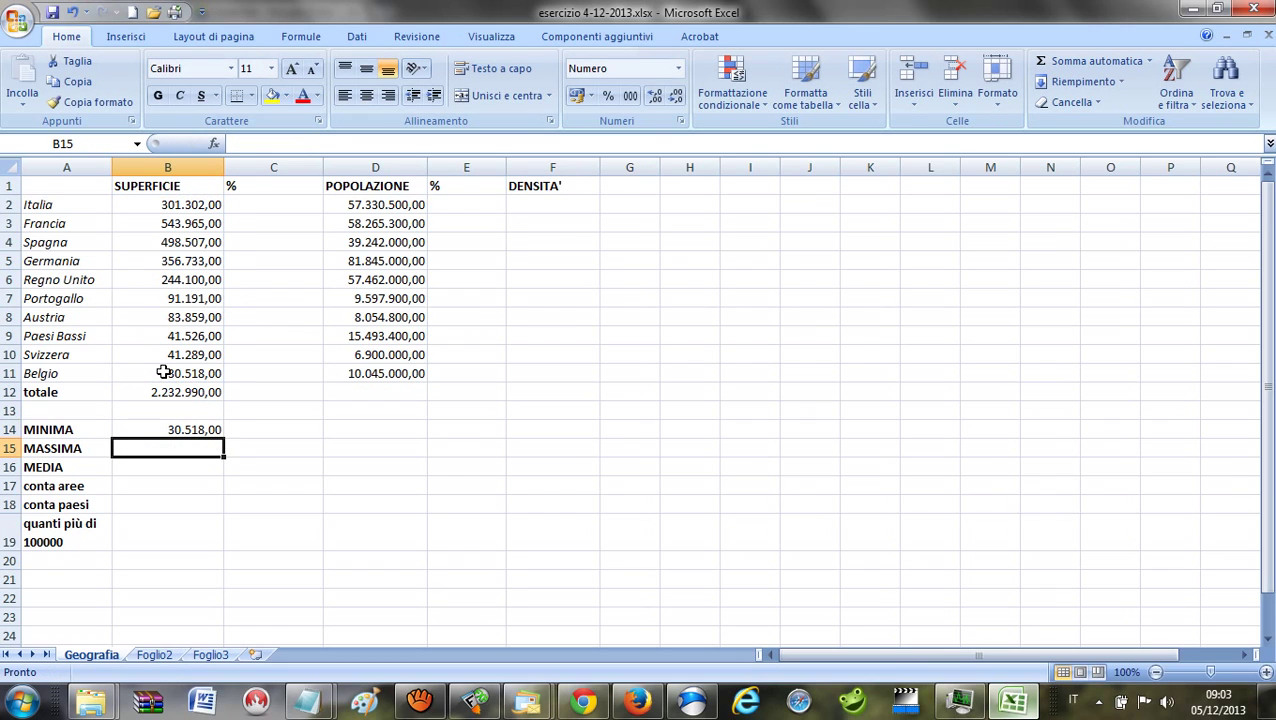
Enter =MAX(B2:B11) in B15 beside MASSIMA, giving 543.965,00.
type("=")
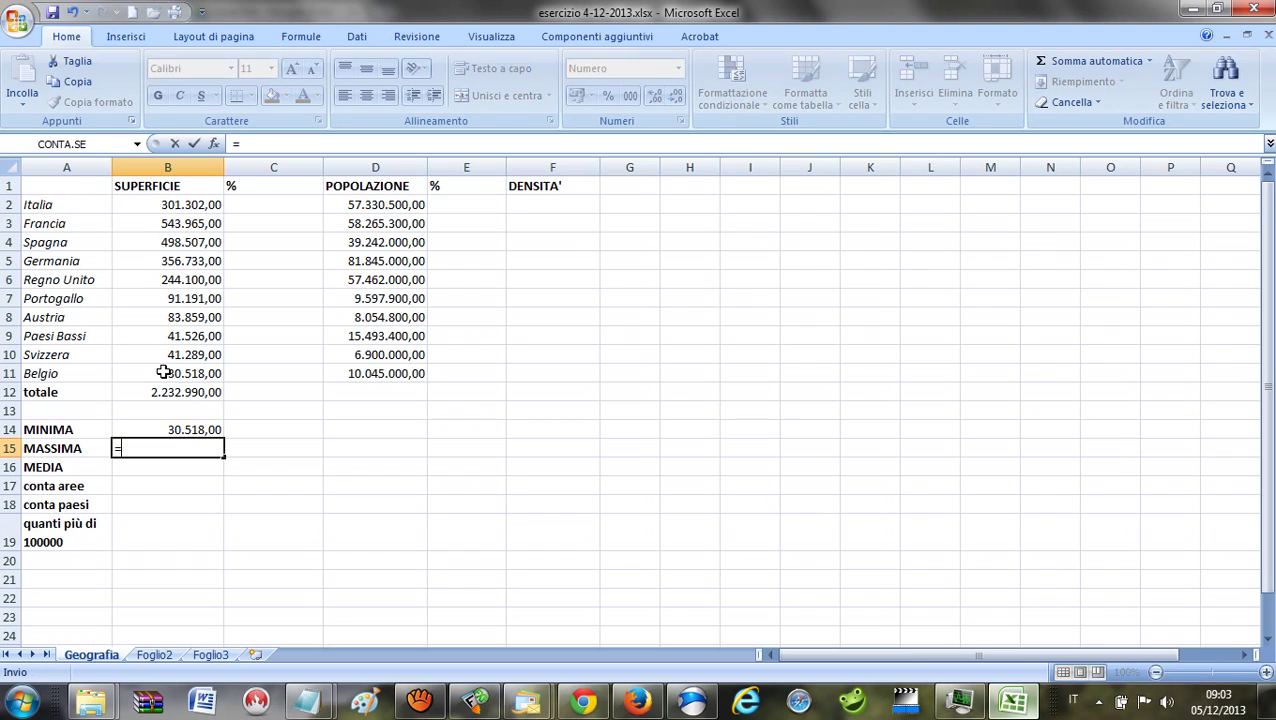
type("MAX")
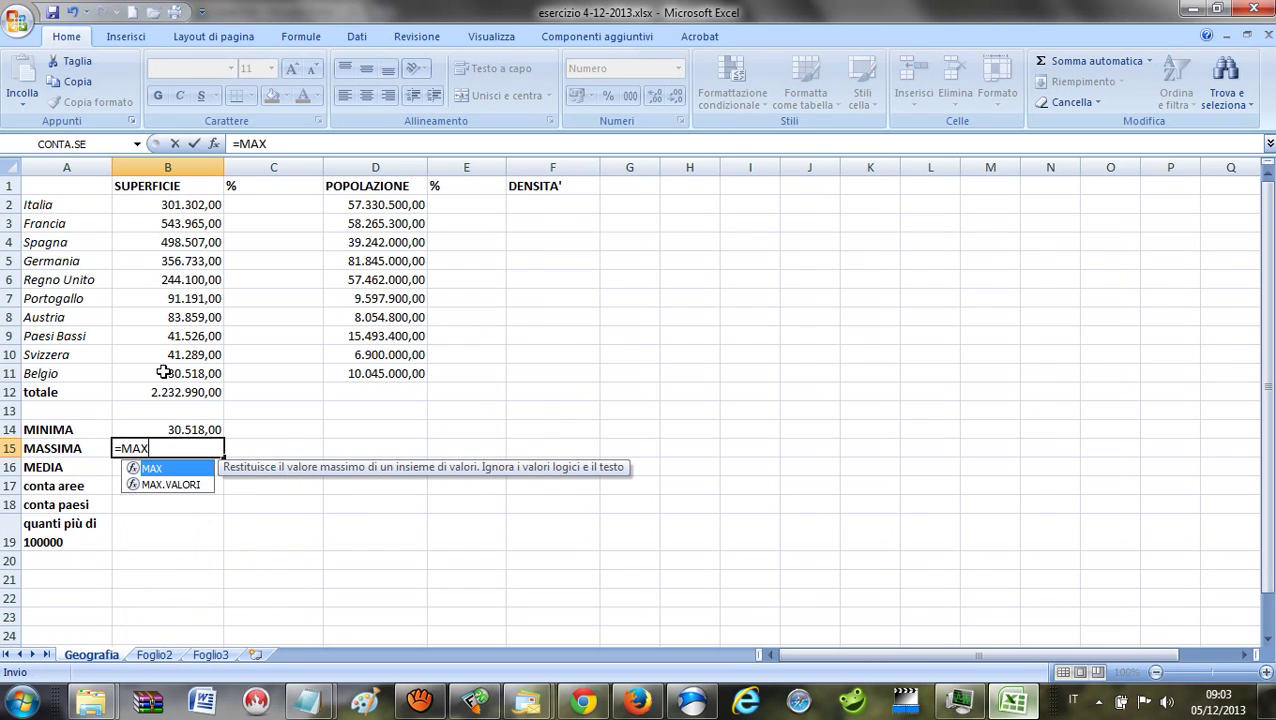
type("(")
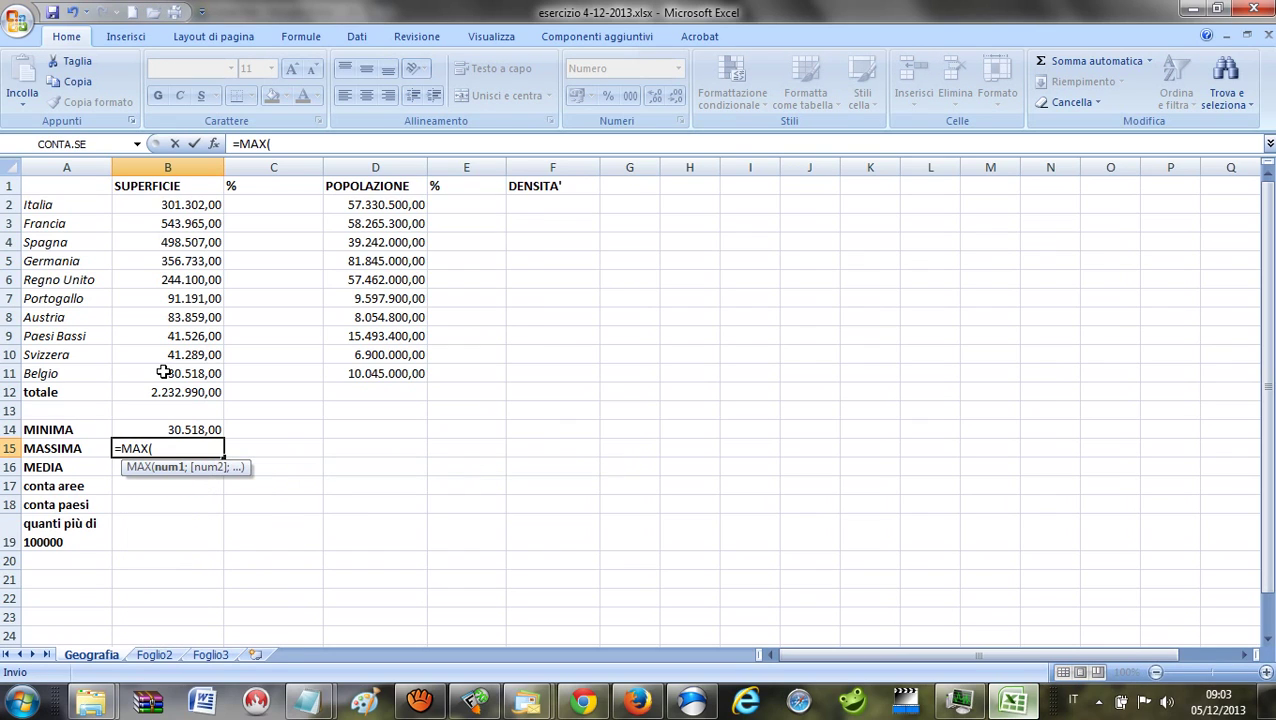
left_click_drag(165, 202, 171, 371)
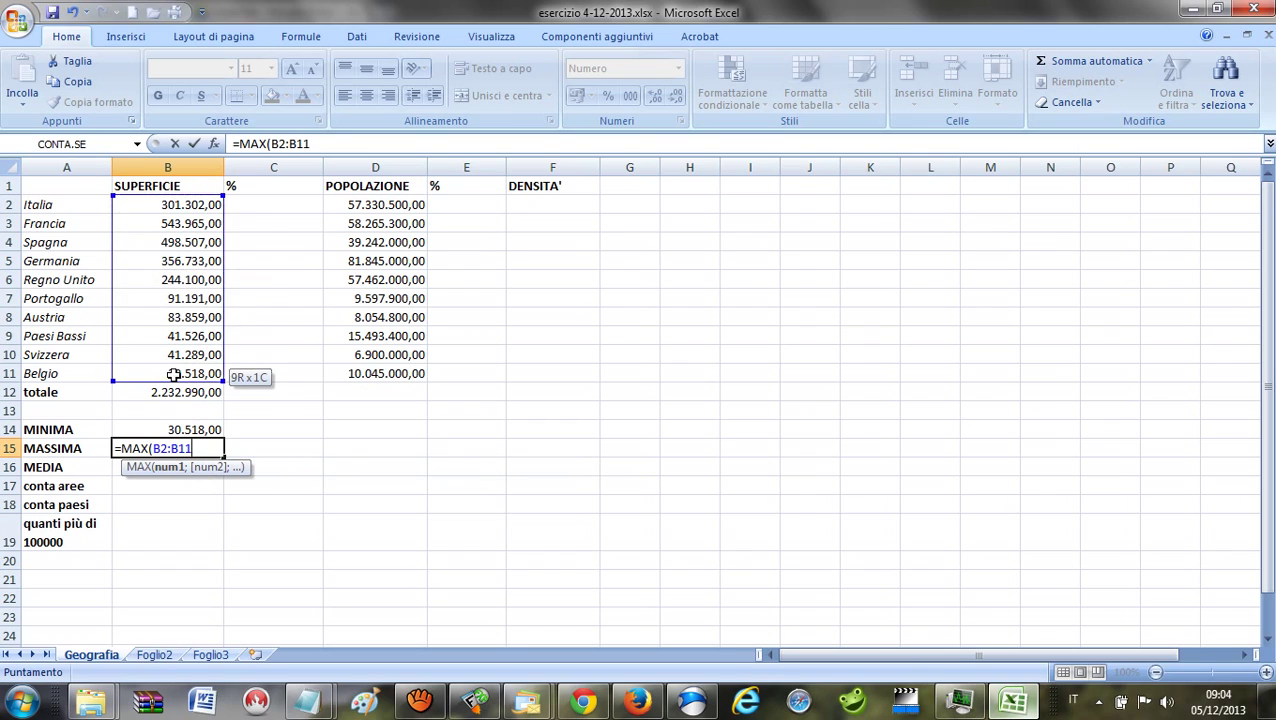
type(")")
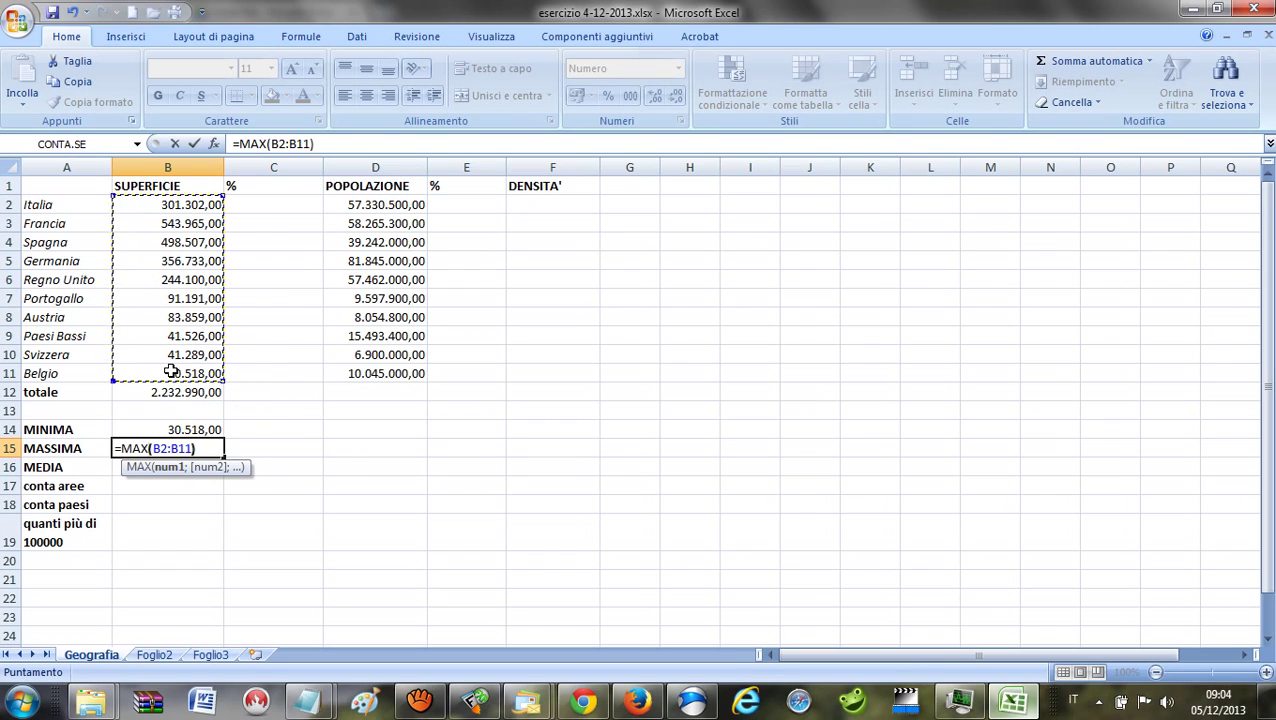
key("Return")
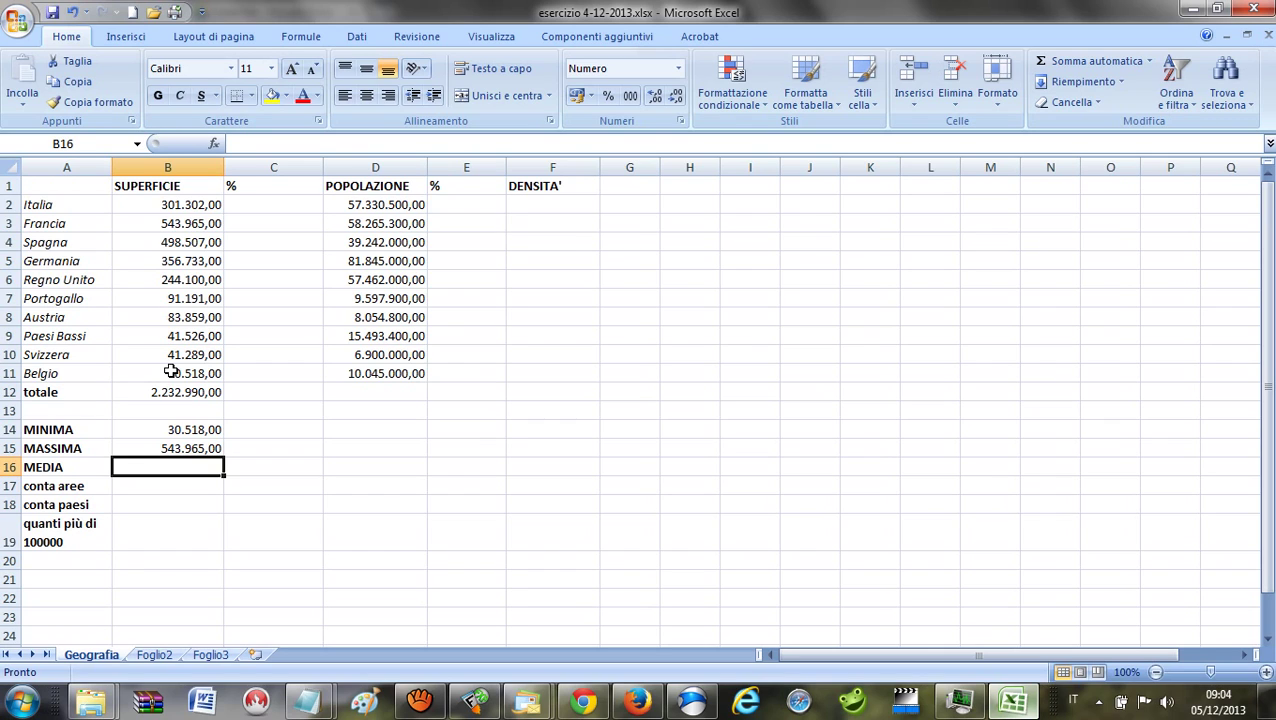
Enter =MEDIA(B2:B11) in B16 beside MEDIA, giving 223.299,00.
type("=MEDIA")
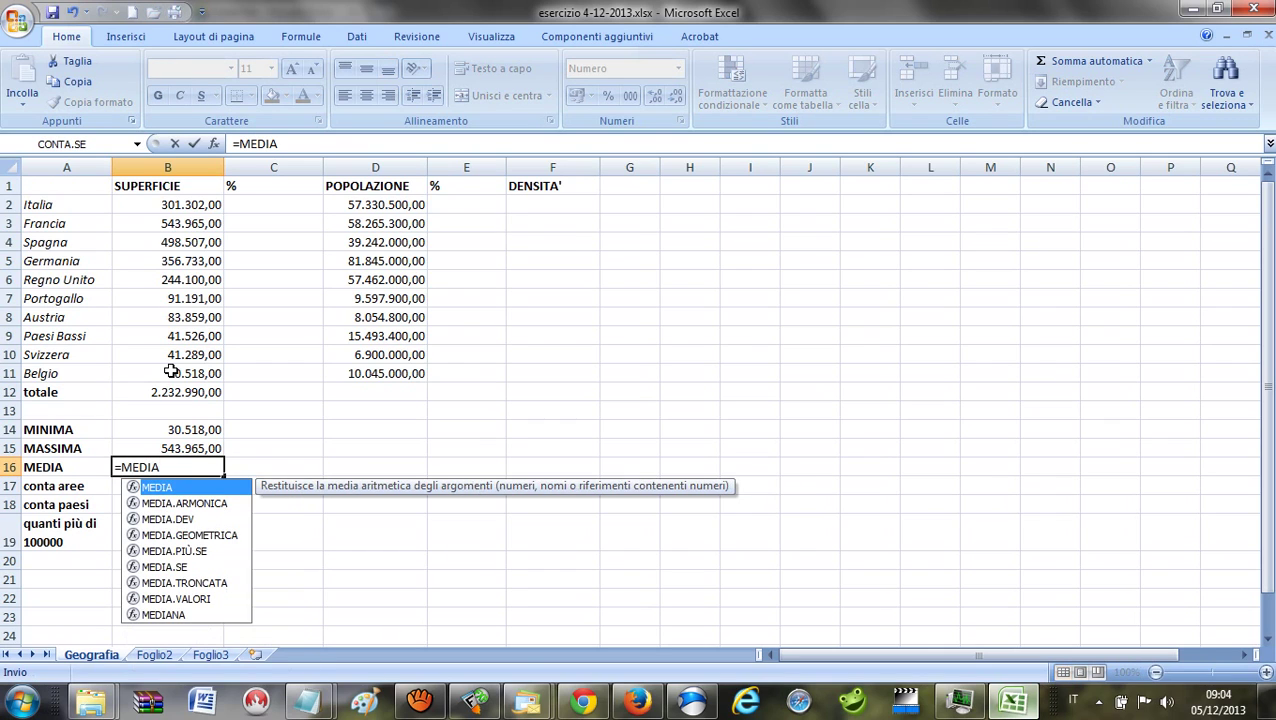
type("(")
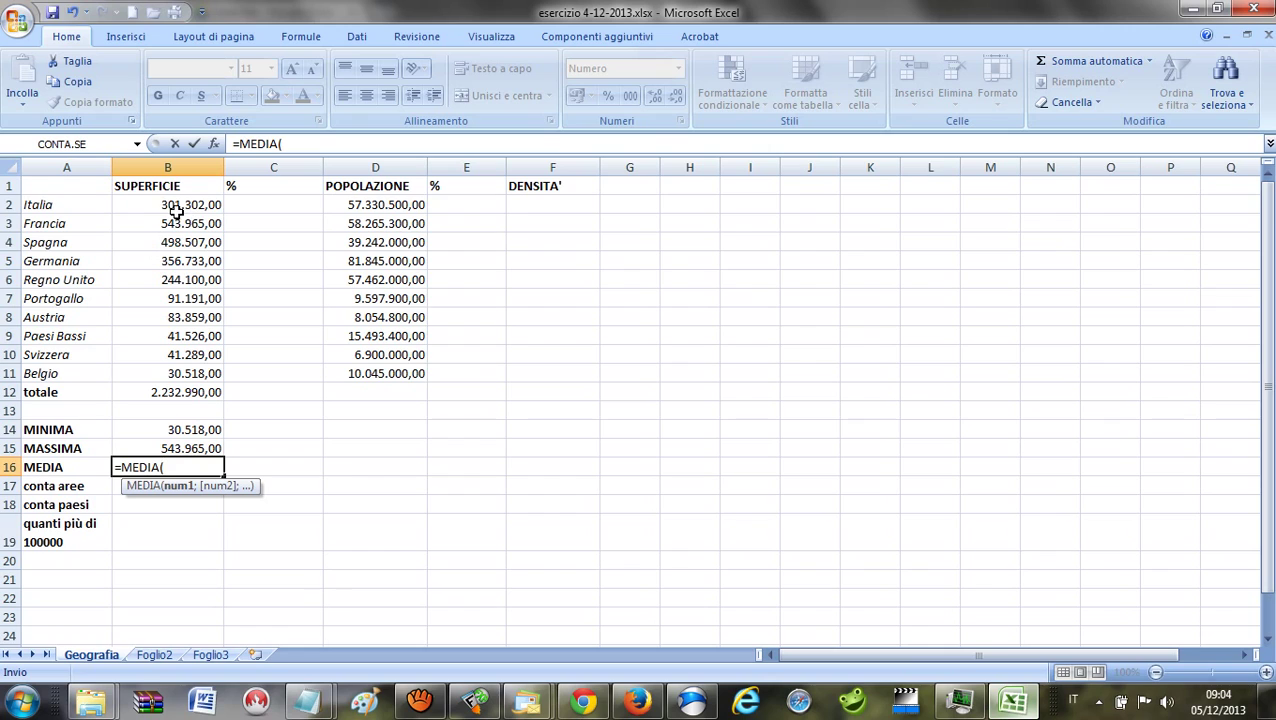
left_click_drag(174, 207, 175, 376)
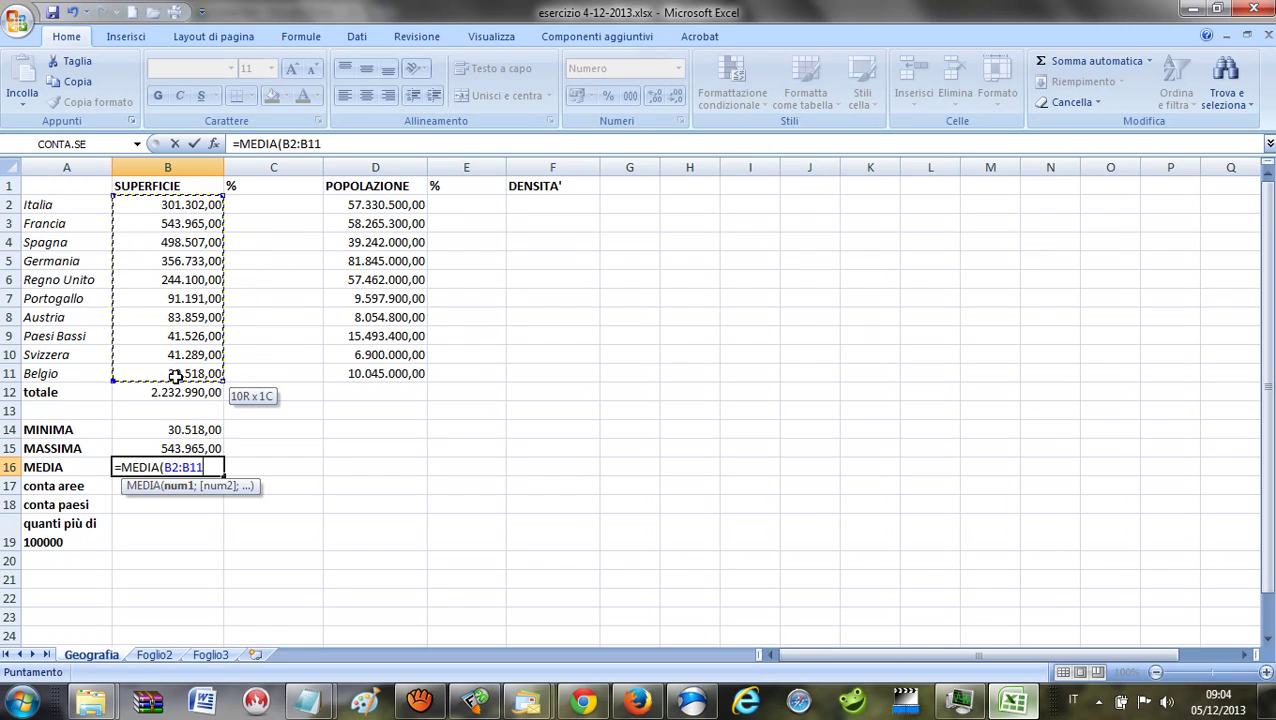
type(")")
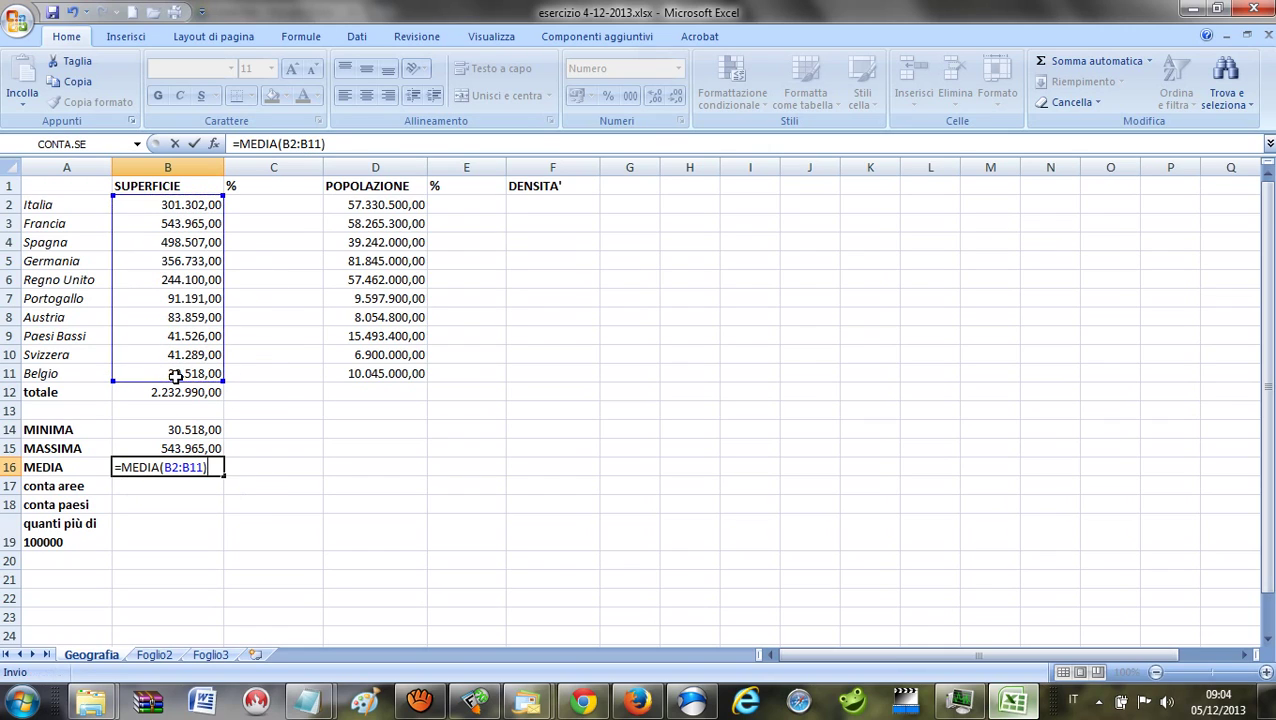
key("Return")
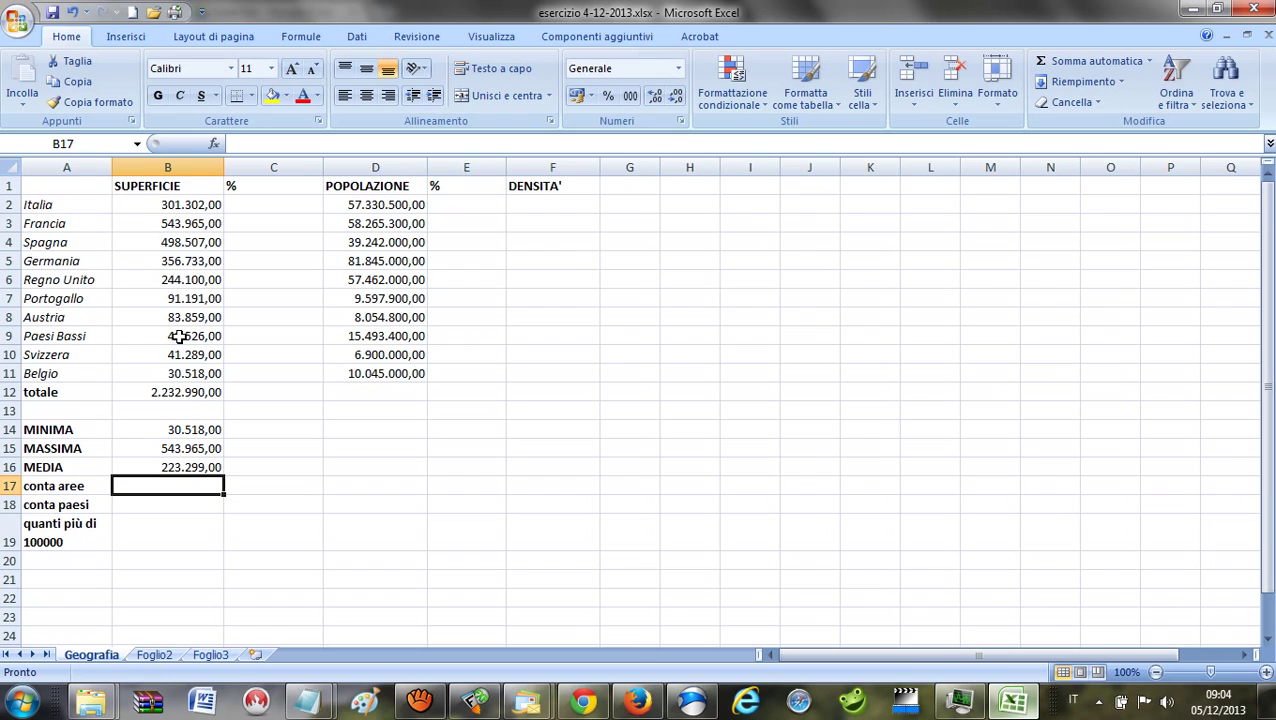
Enter =CONTA.NUMERI(B2:B11) in B17 beside conta aree, giving 10.
type("=CONTA")
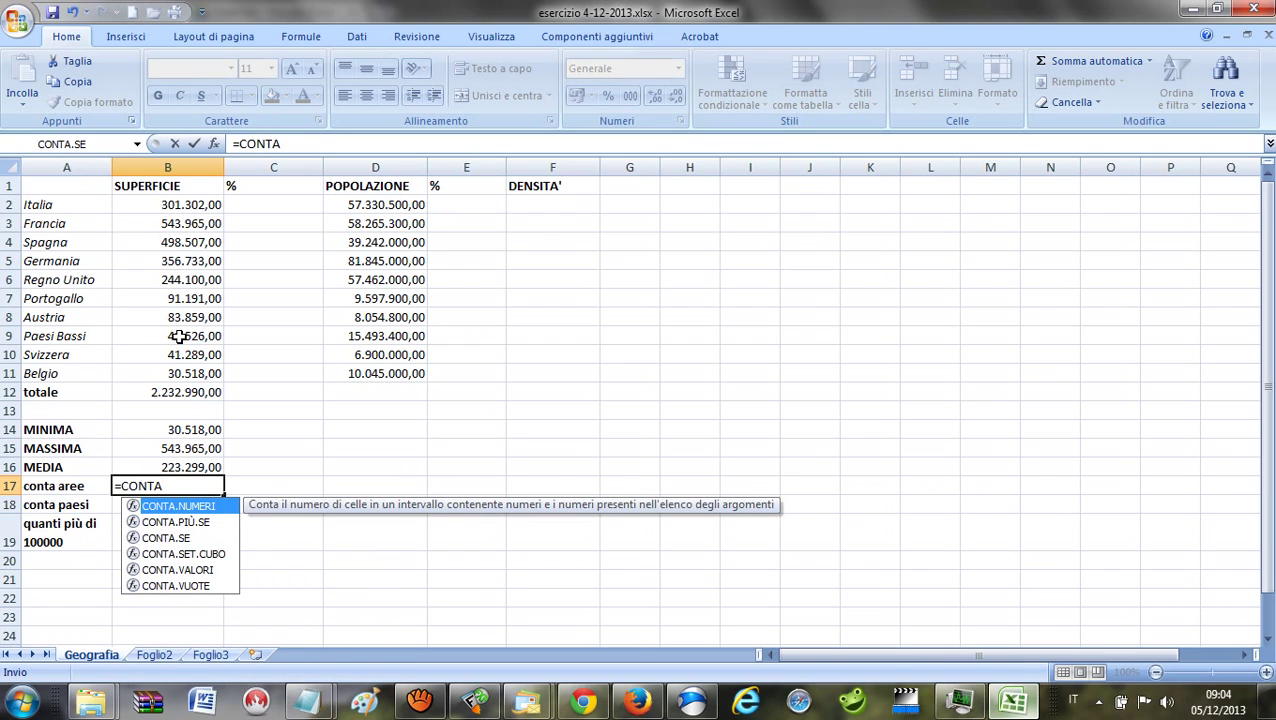
type(".")
key("Tab")
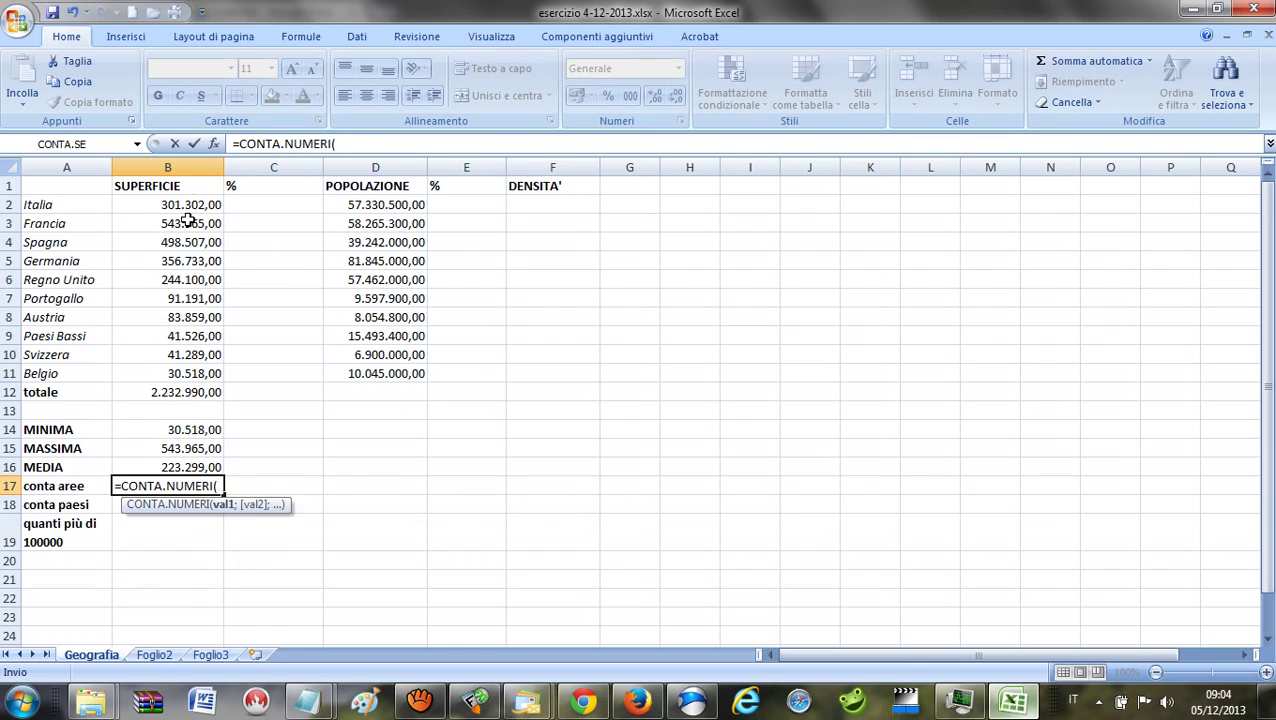
left_click_drag(189, 204, 211, 373)
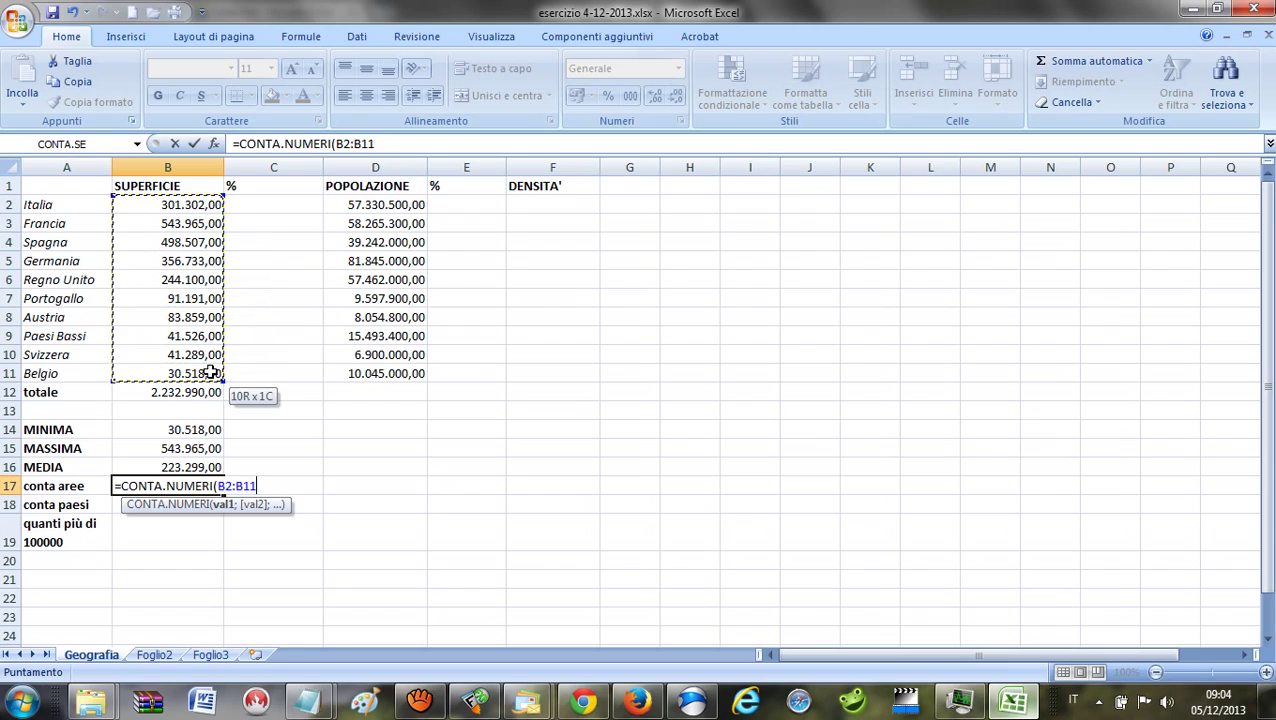
type(")")
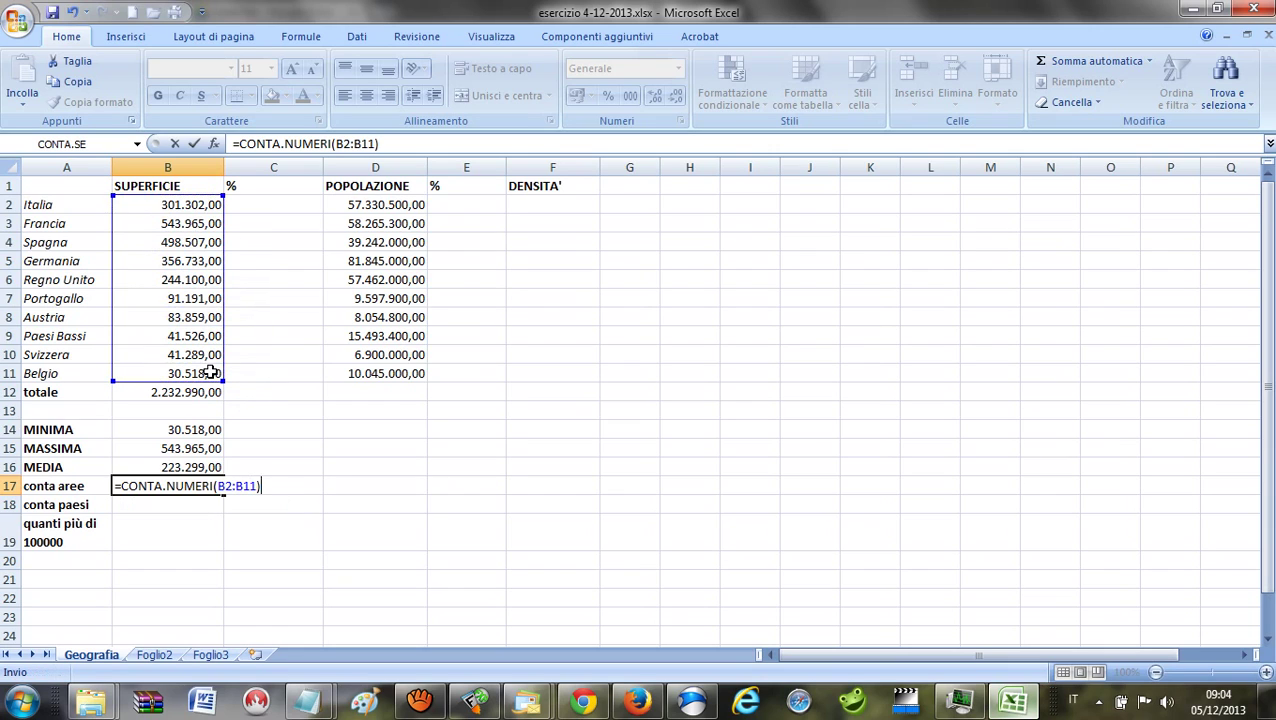
key("Return")
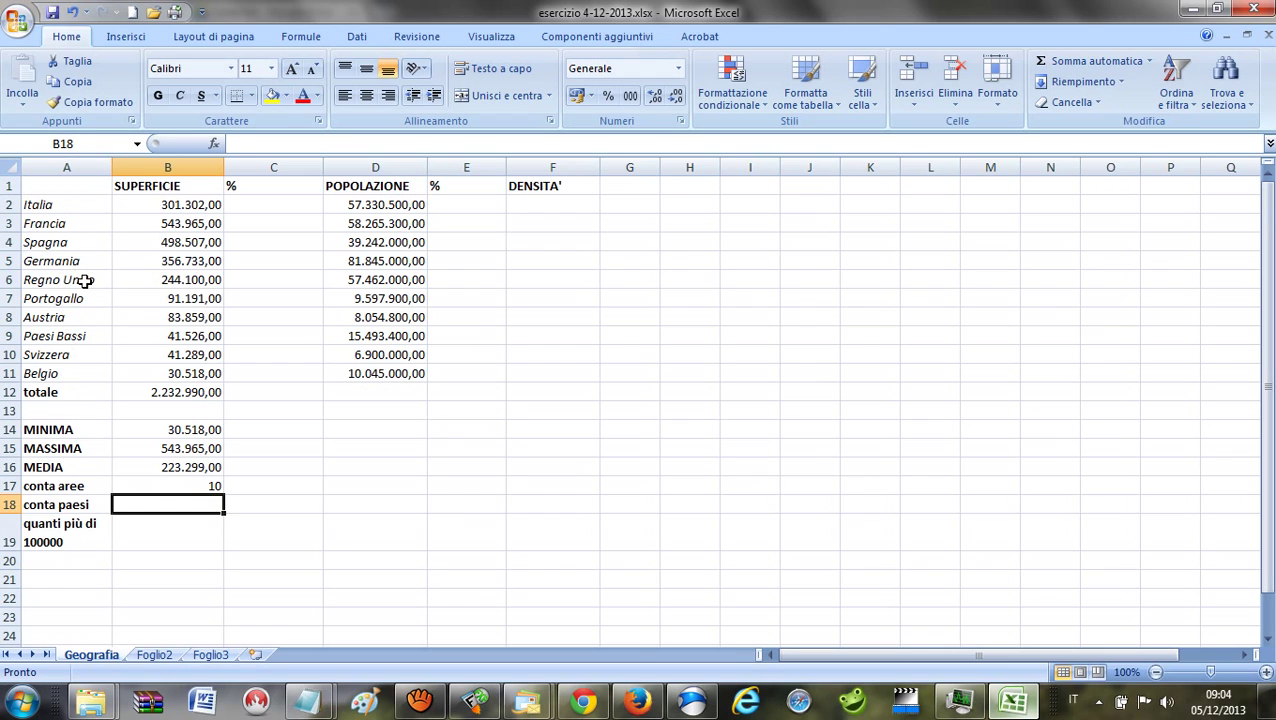
Enter a first country count in B18 as =CONTA.NUMERI(A2:A11).
type("=CONTA")
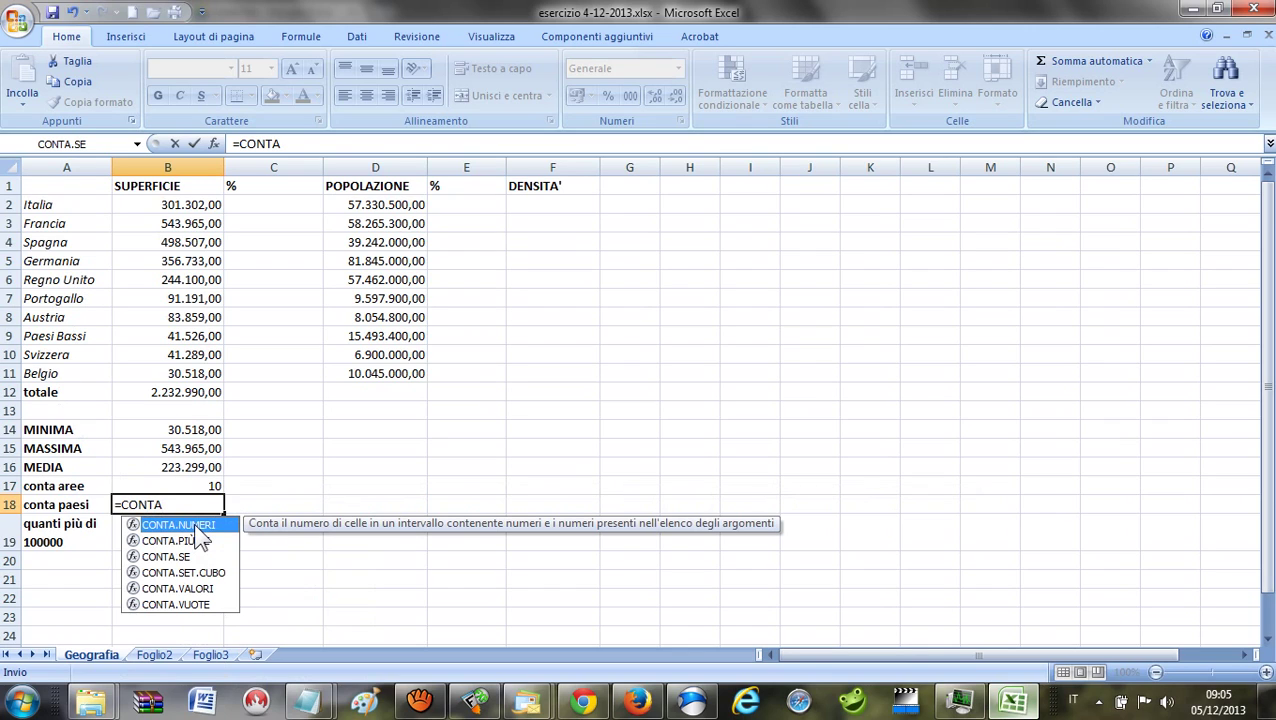
double_click(195, 525)
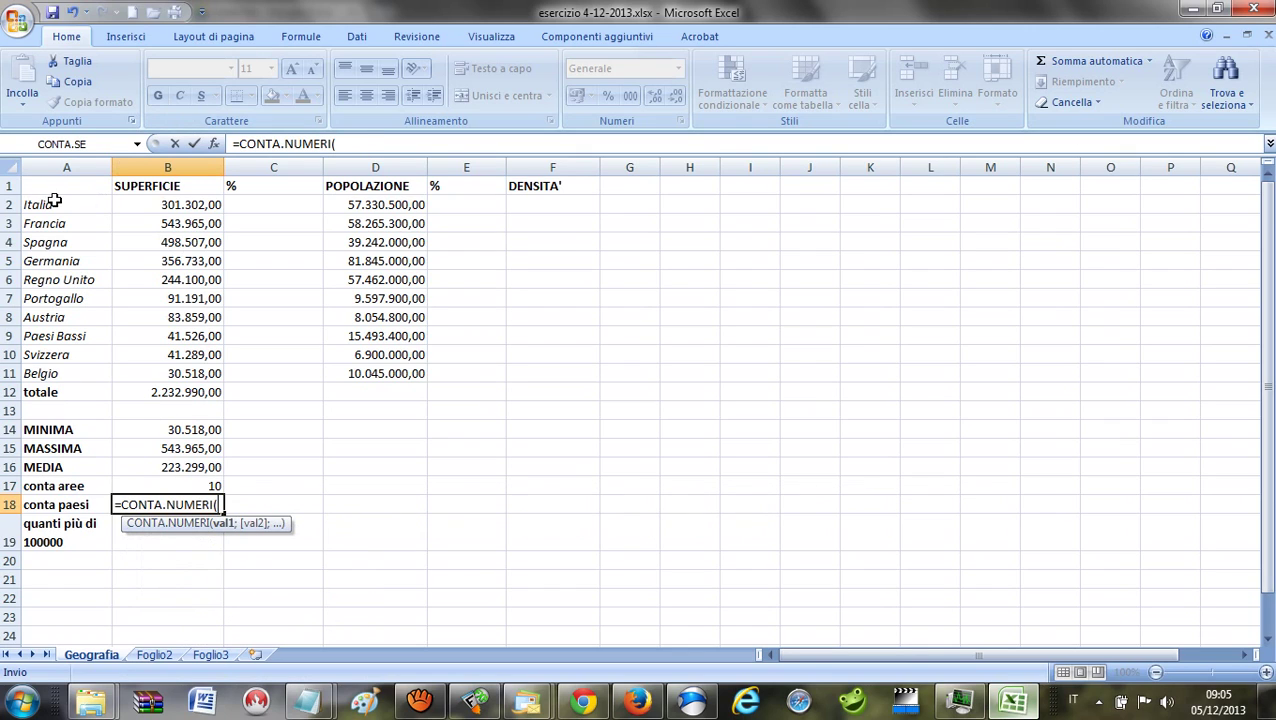
left_click_drag(55, 204, 74, 373)
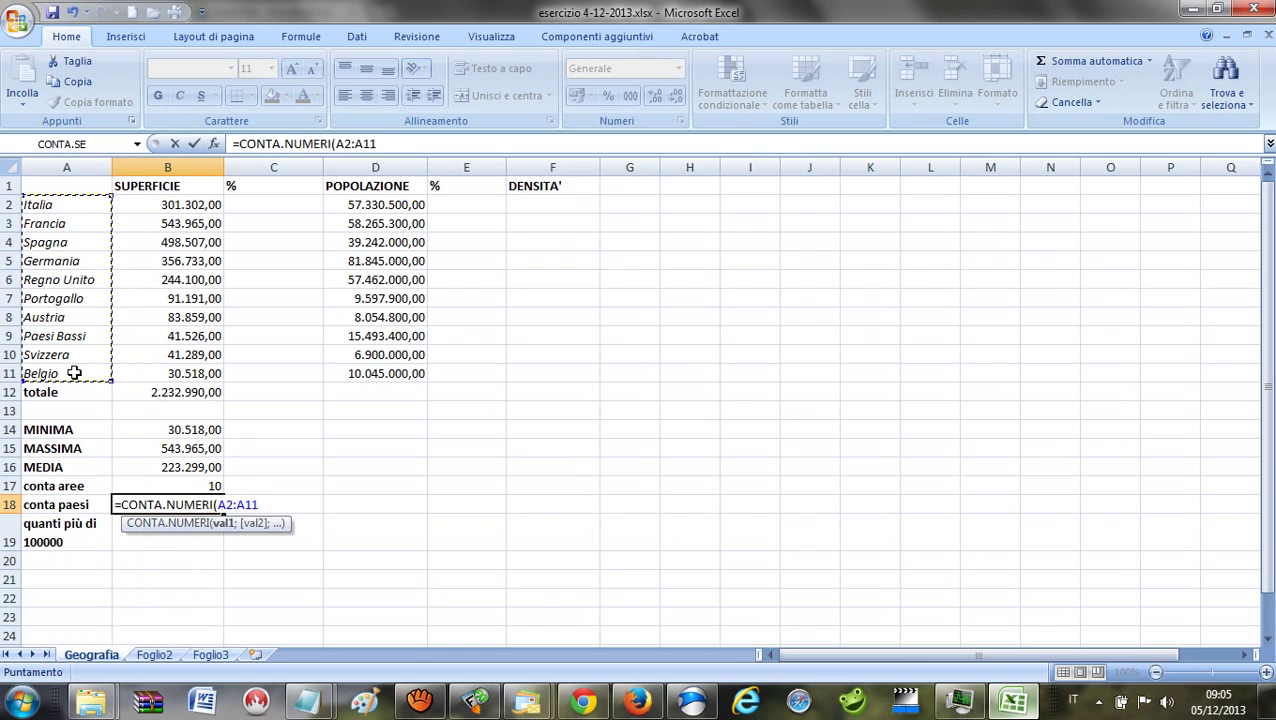
type(")")
key("Return")
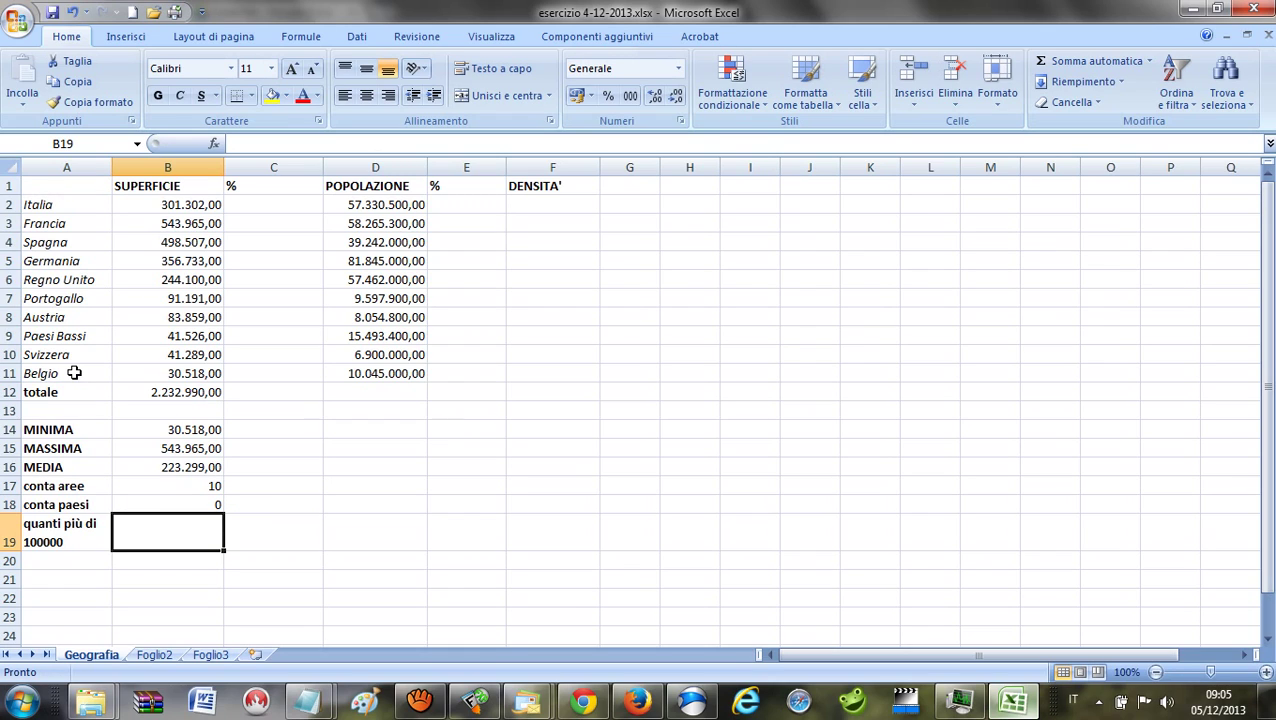
Replace it with =CONTA.VALORI(A2:A11) so B18 counts the 10 country names.
left_click(196, 504)
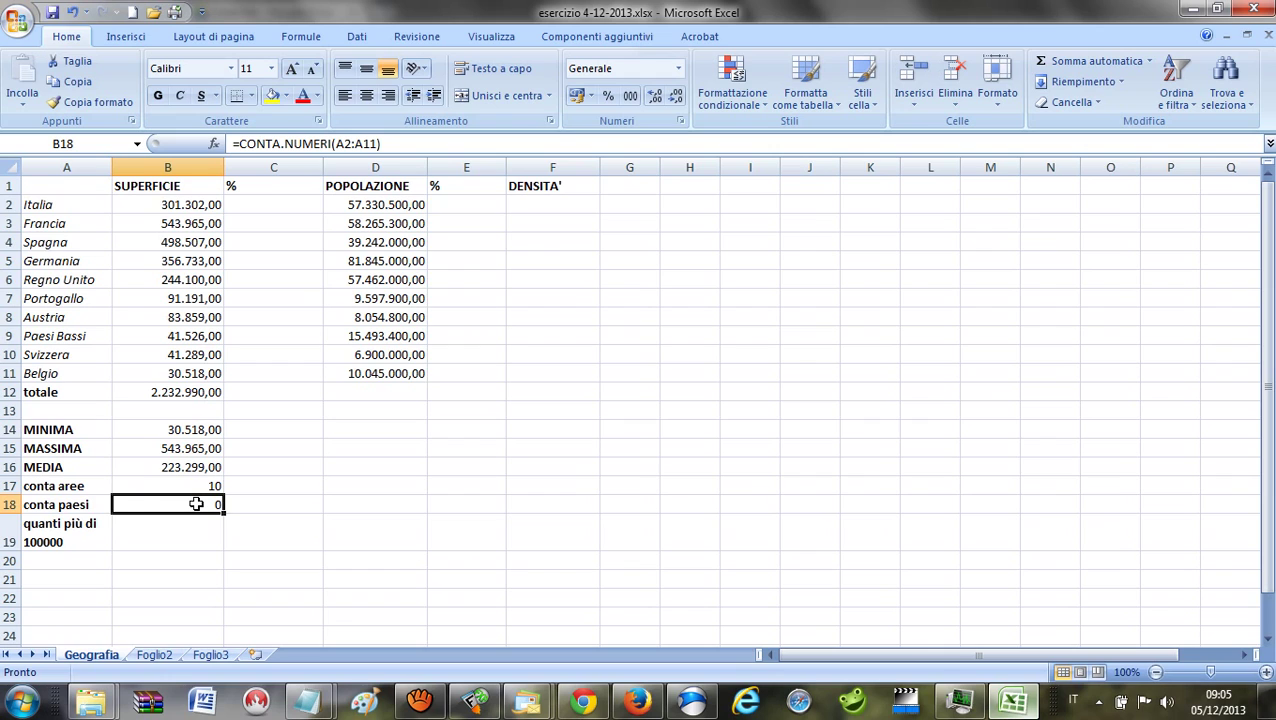
key("BackSpace")
type("=C")
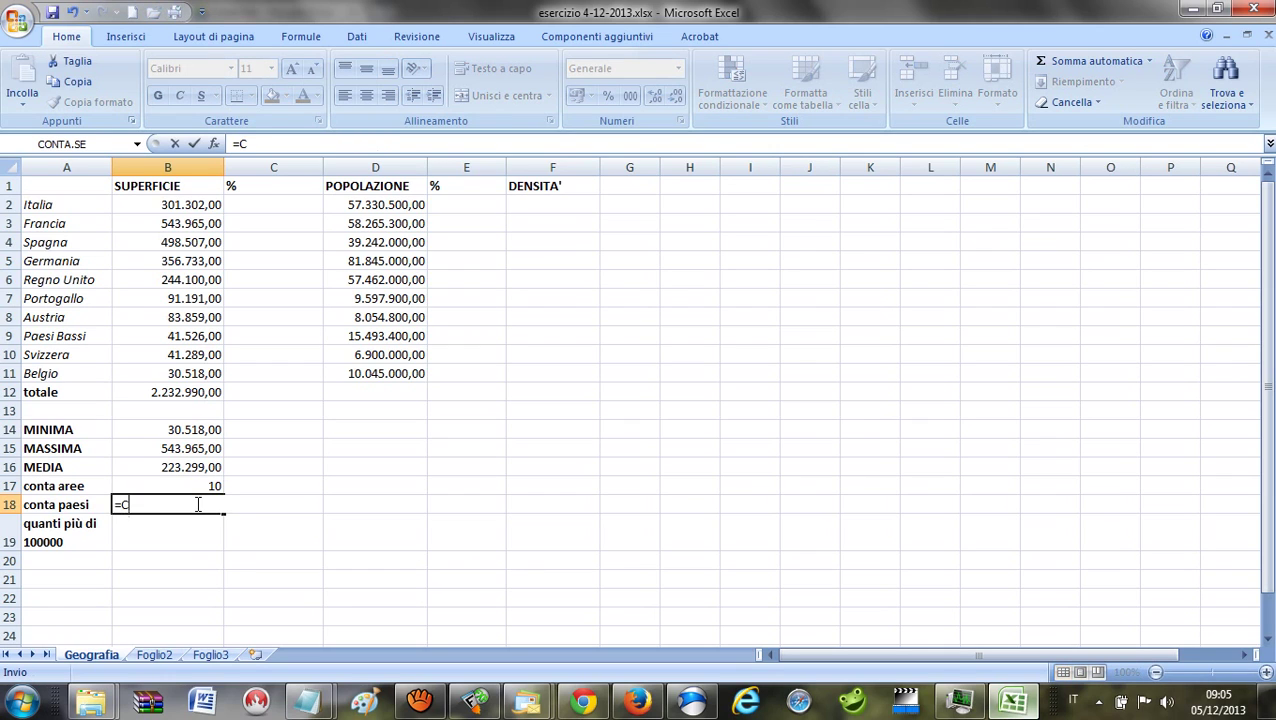
type("ONTA")
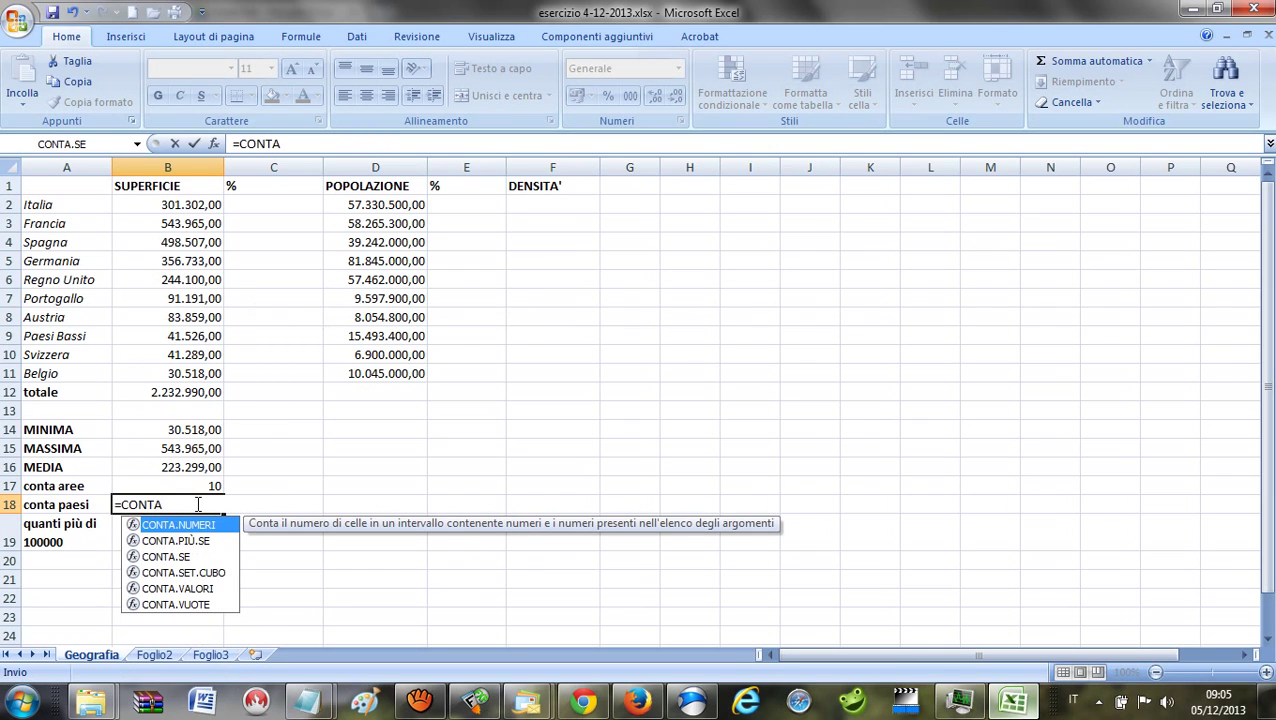
left_click(197, 588)
double_click(197, 588)
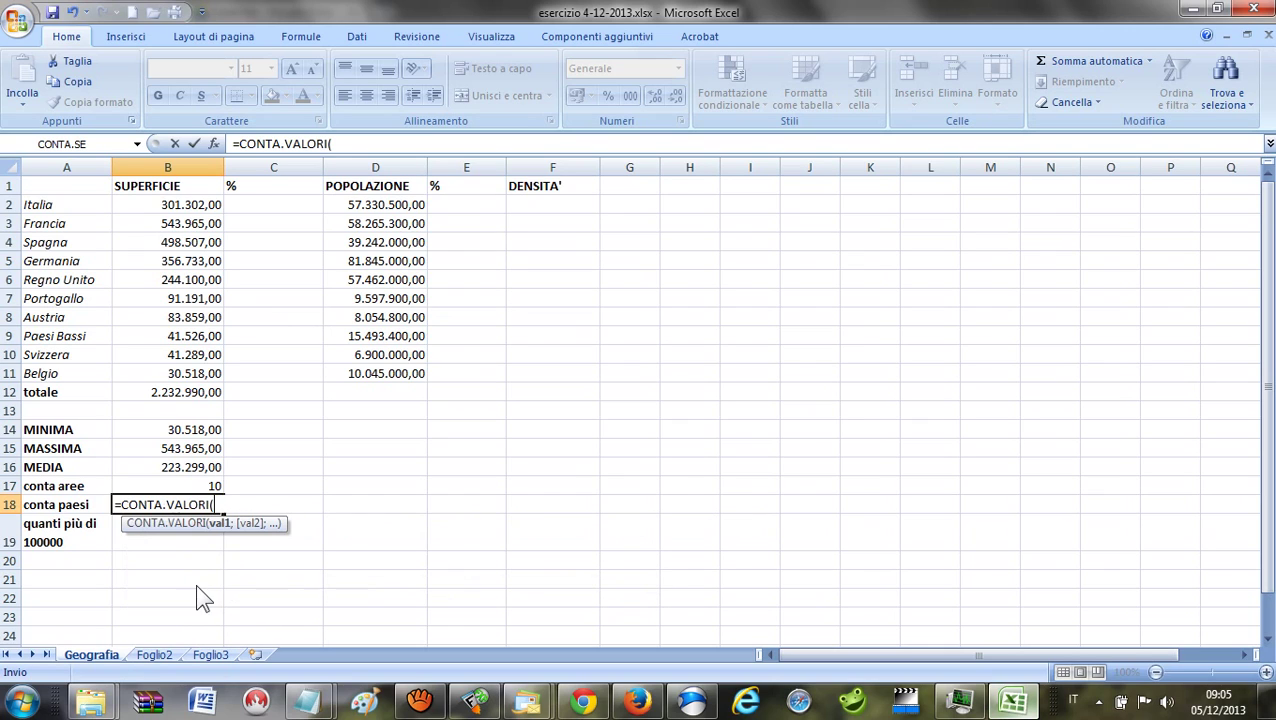
left_click_drag(70, 204, 72, 368)
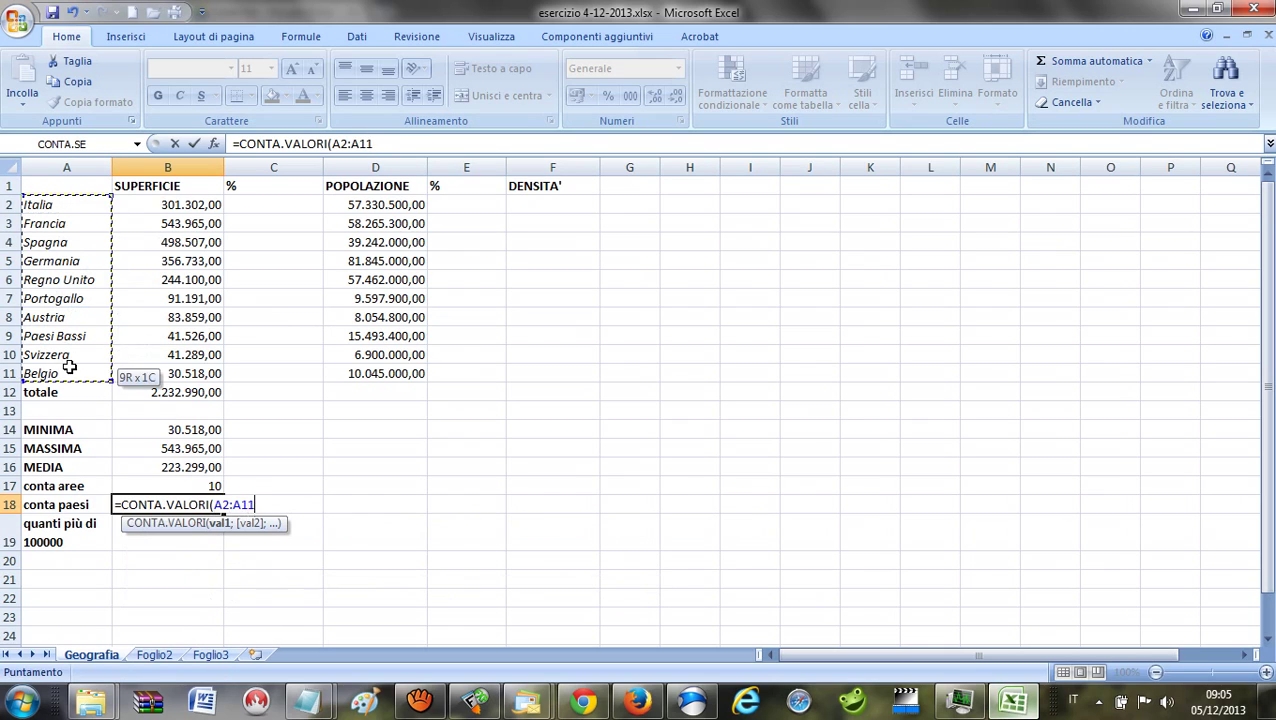
type(")")
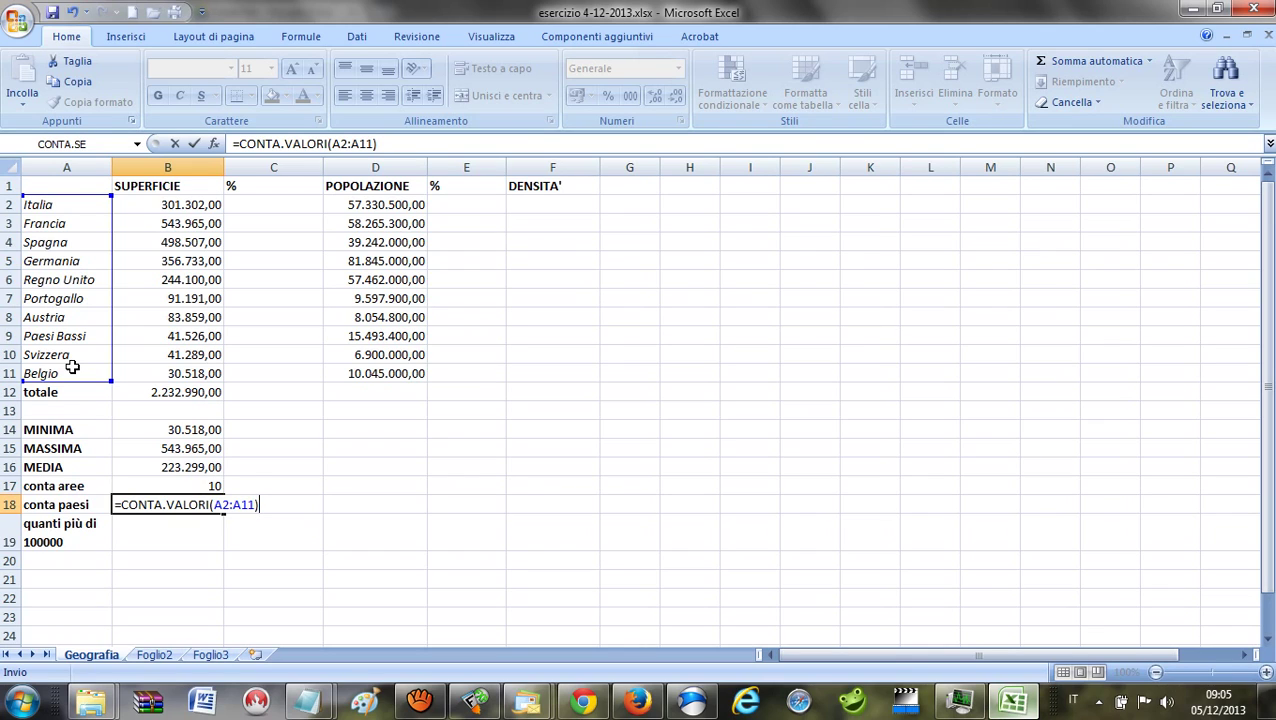
key("Return")
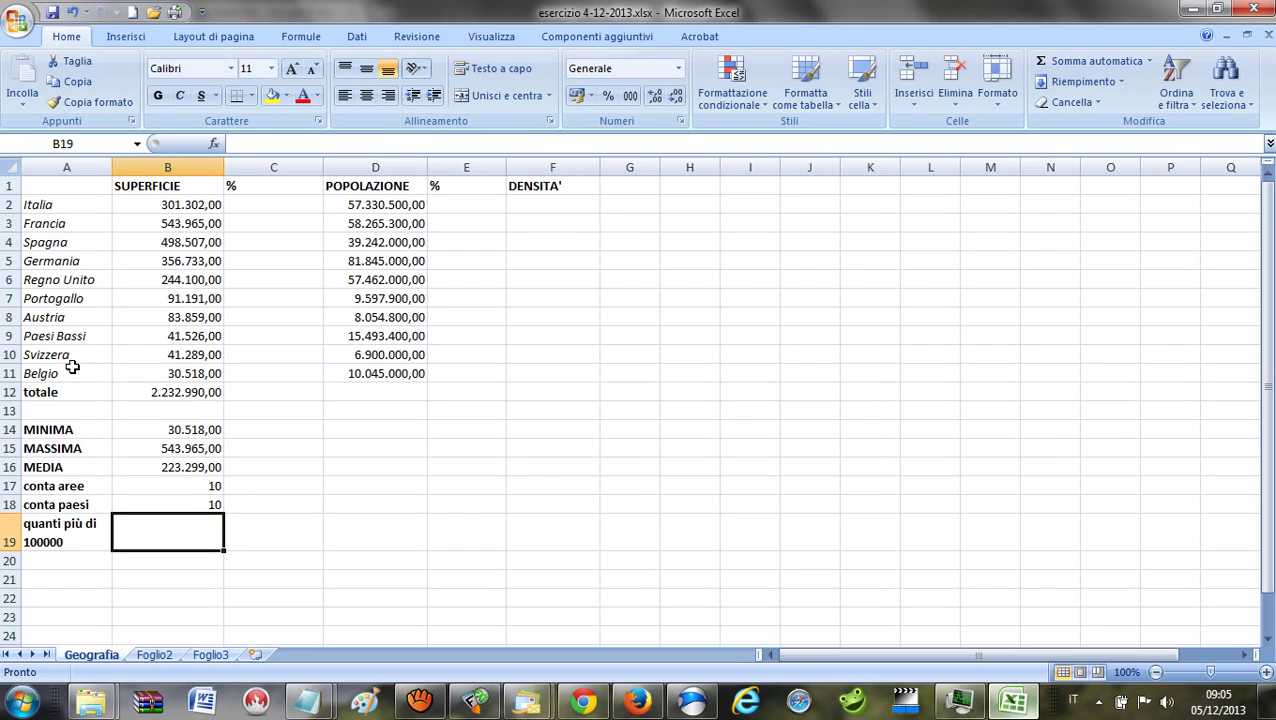
left_click(62, 337)
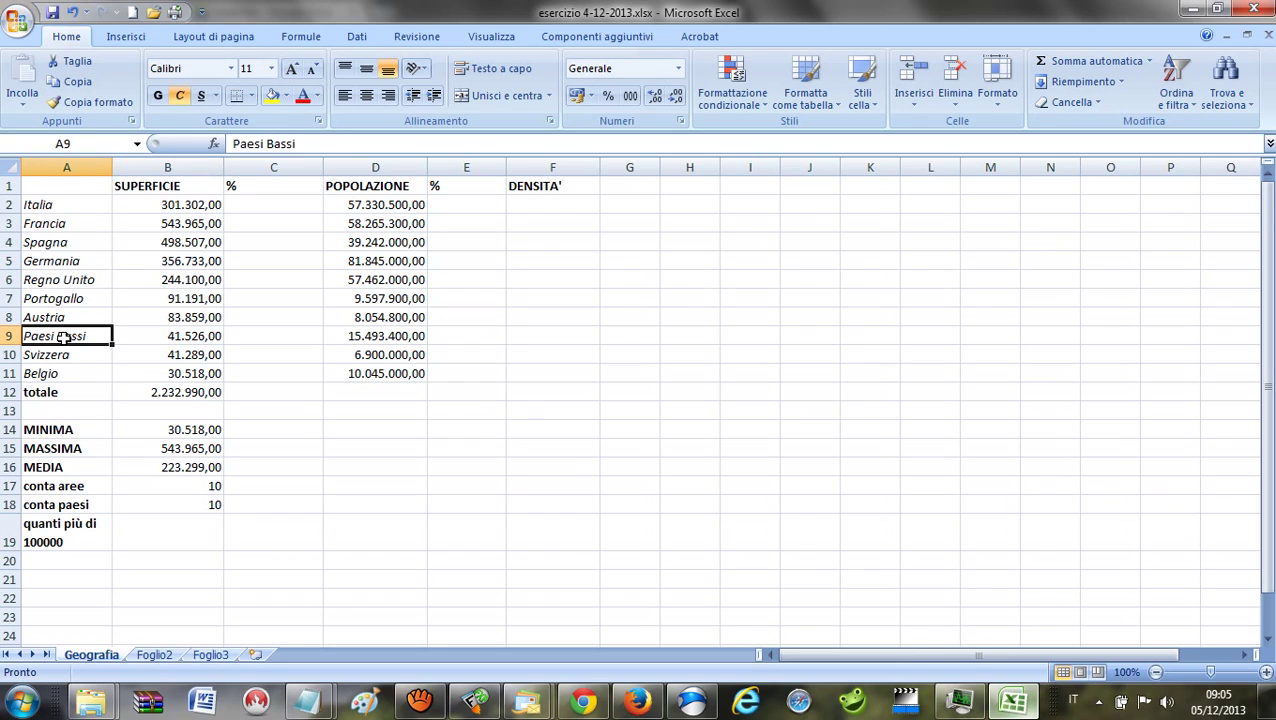
key("Delete")
key("Return")
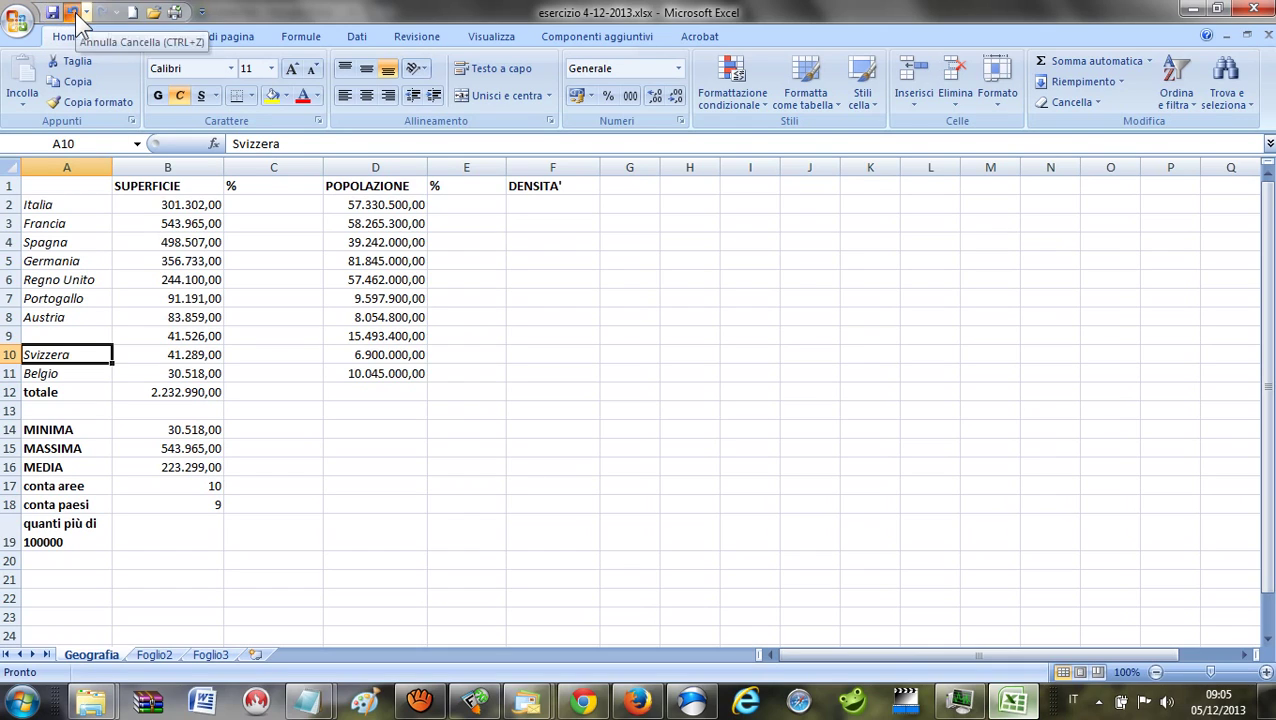
left_click(72, 13)
left_click(189, 283)
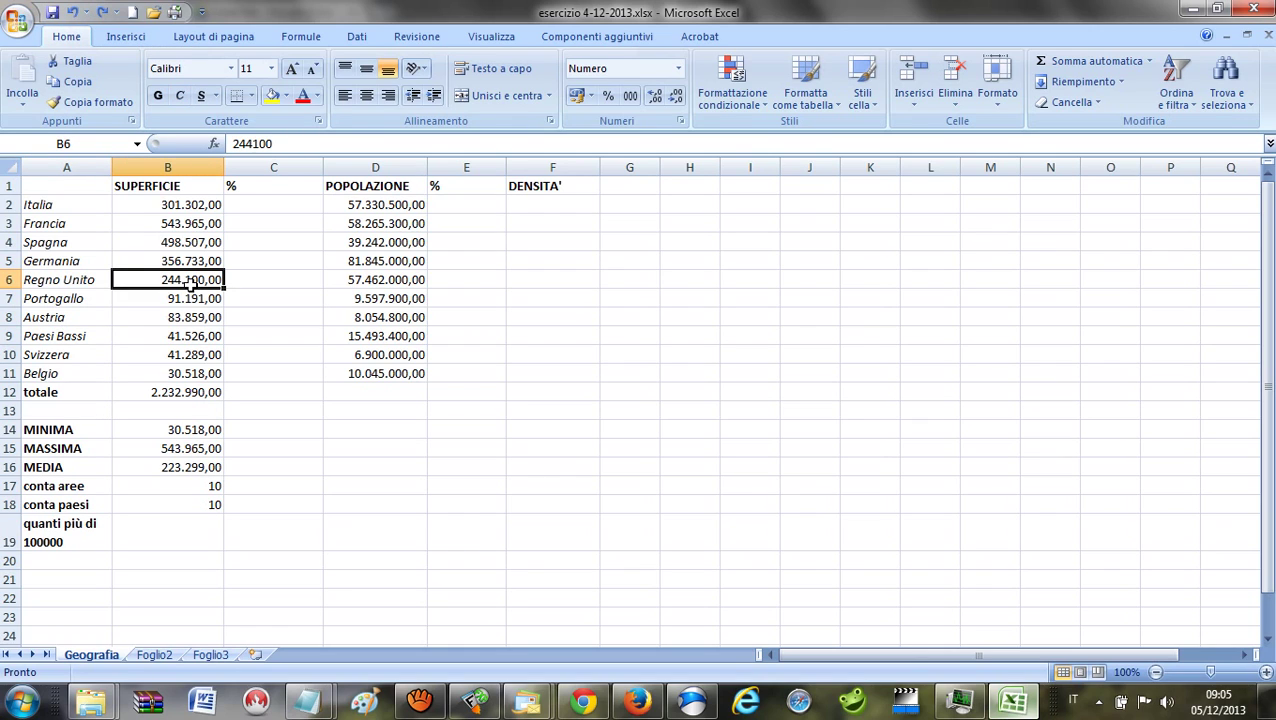
type("TTTT")
key("Return")
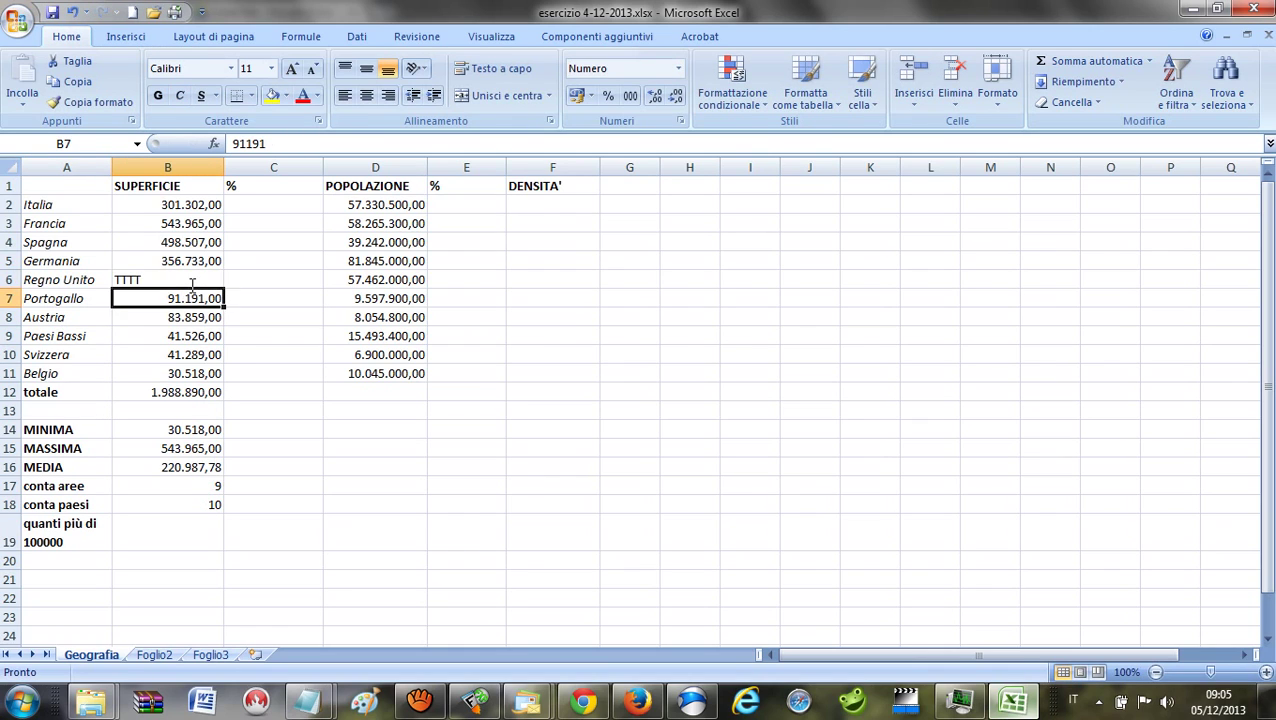
key("Delete")
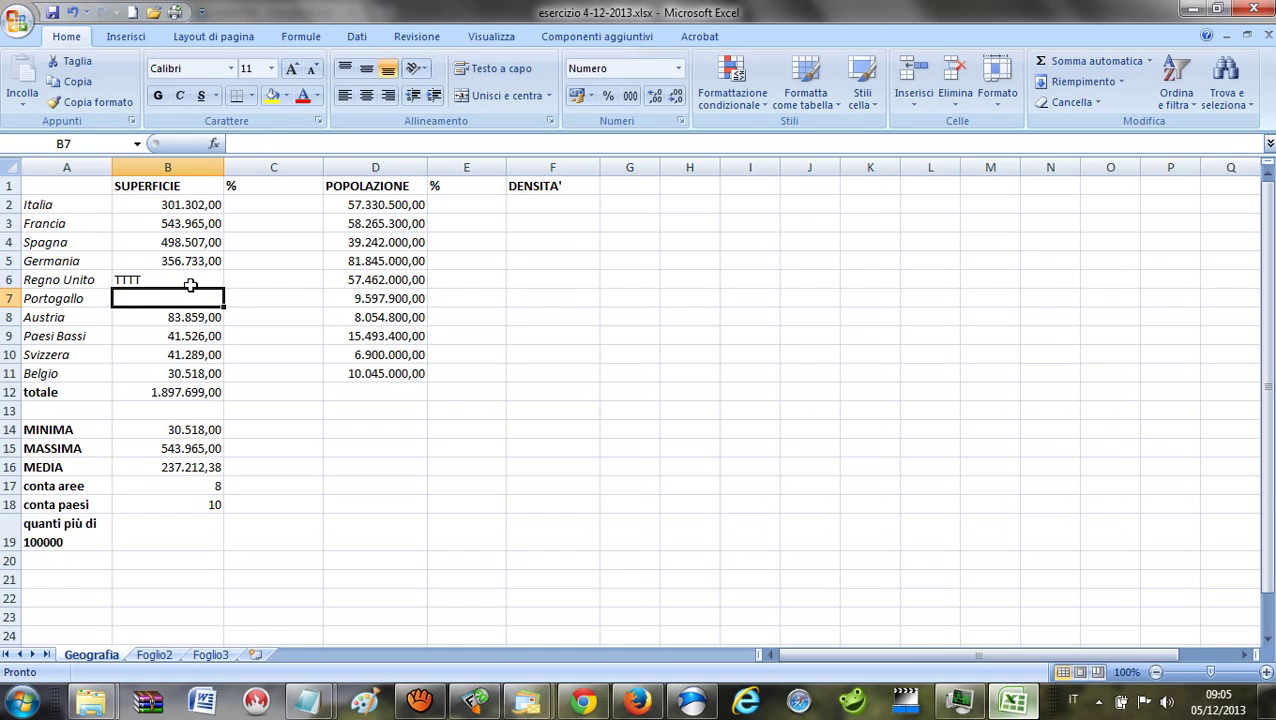
key("Return")
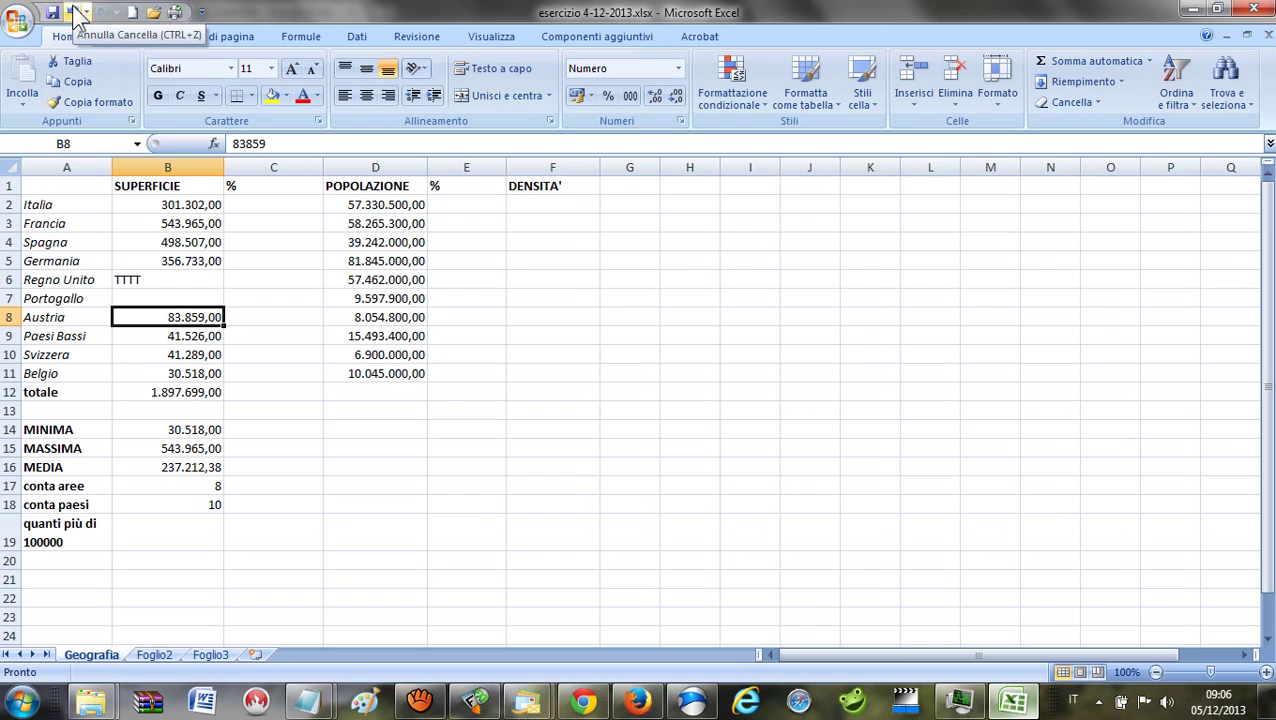
left_click(75, 10)
left_click(75, 10)
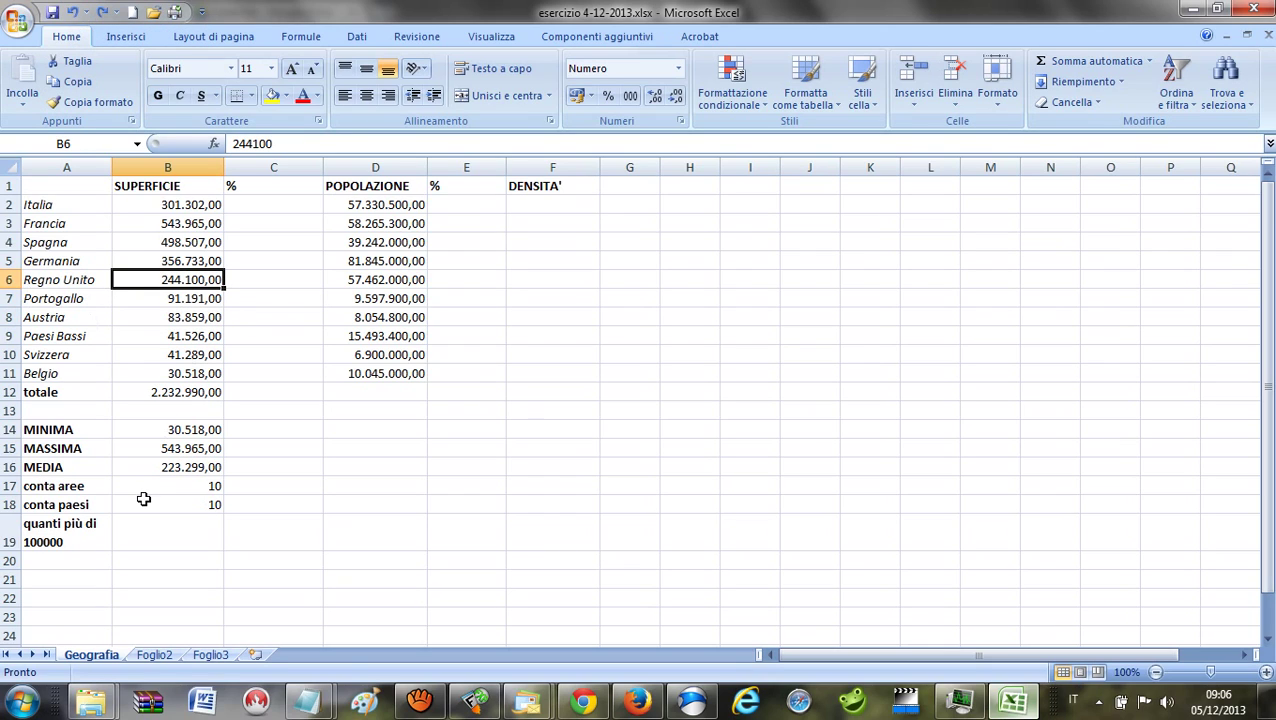
left_click(56, 320)
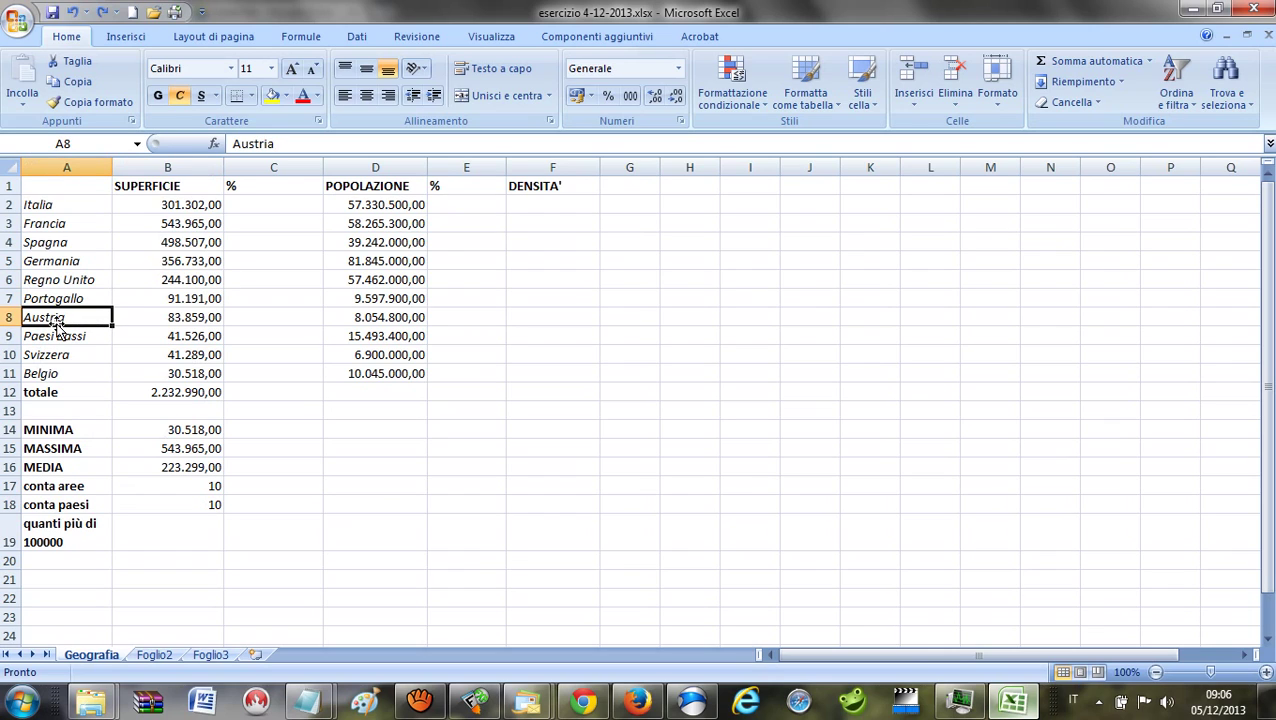
type("455")
key("Return")
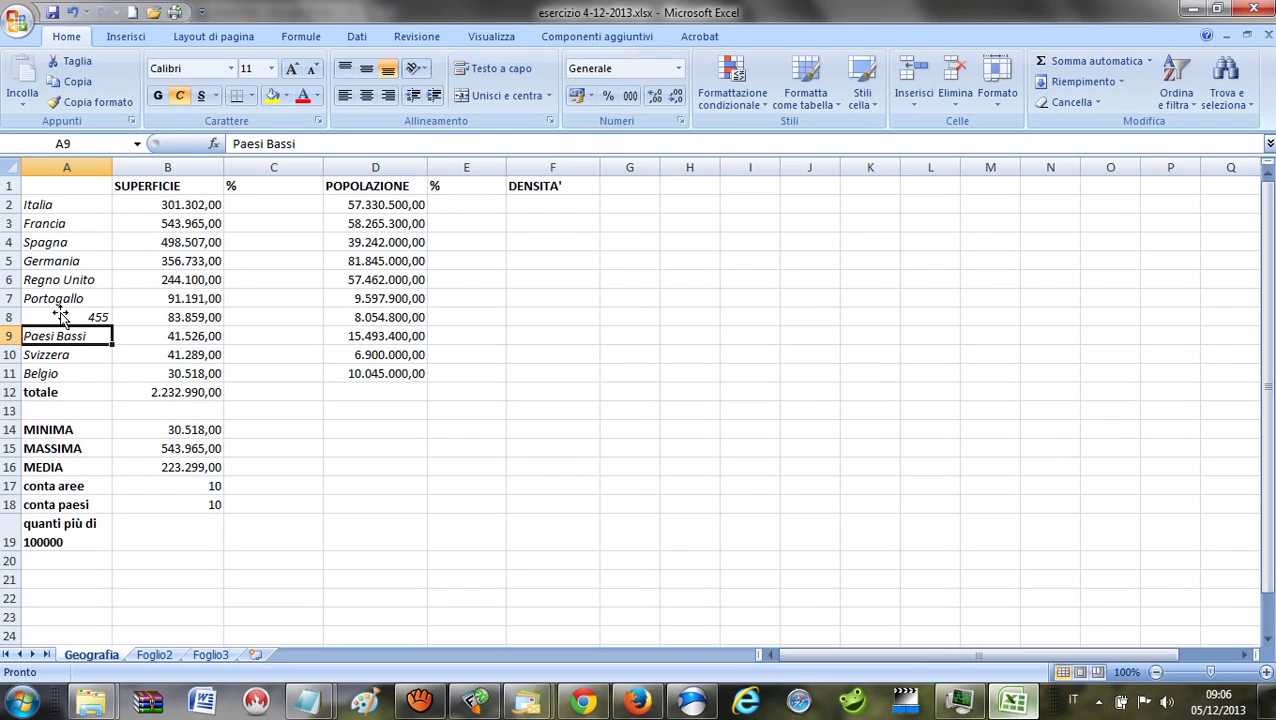
left_click(76, 316)
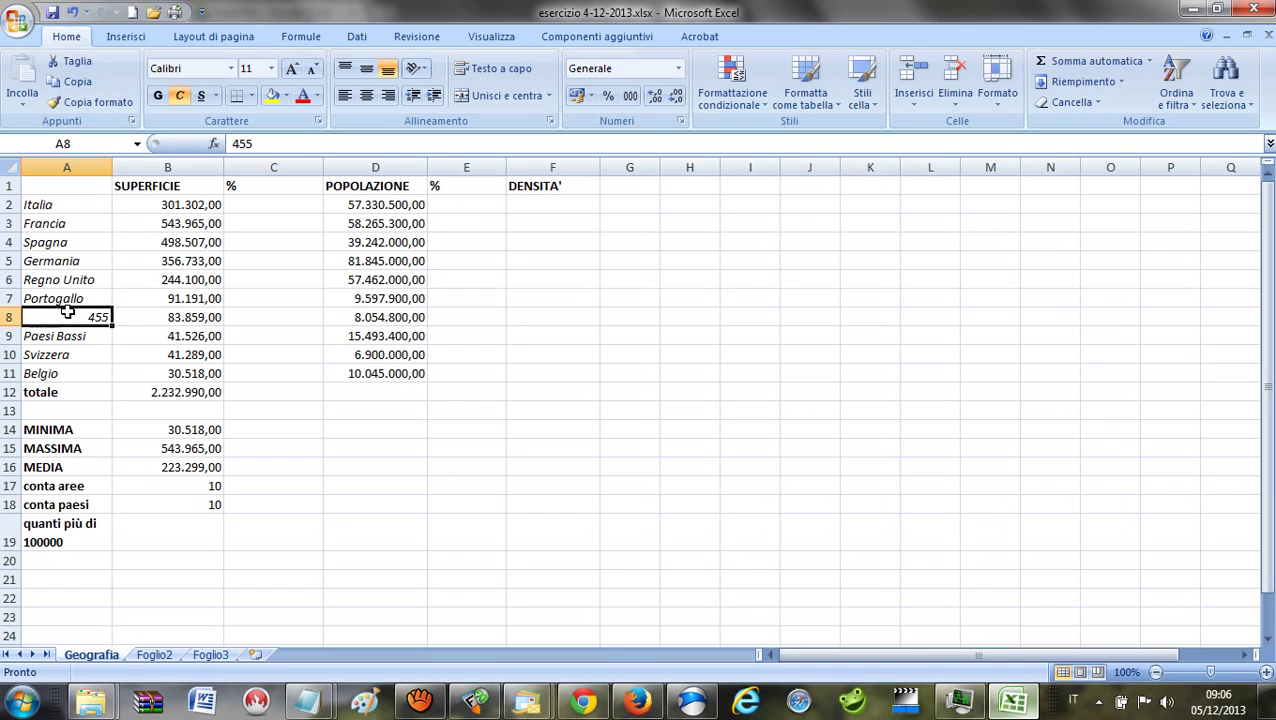
key("Delete")
key("Return")
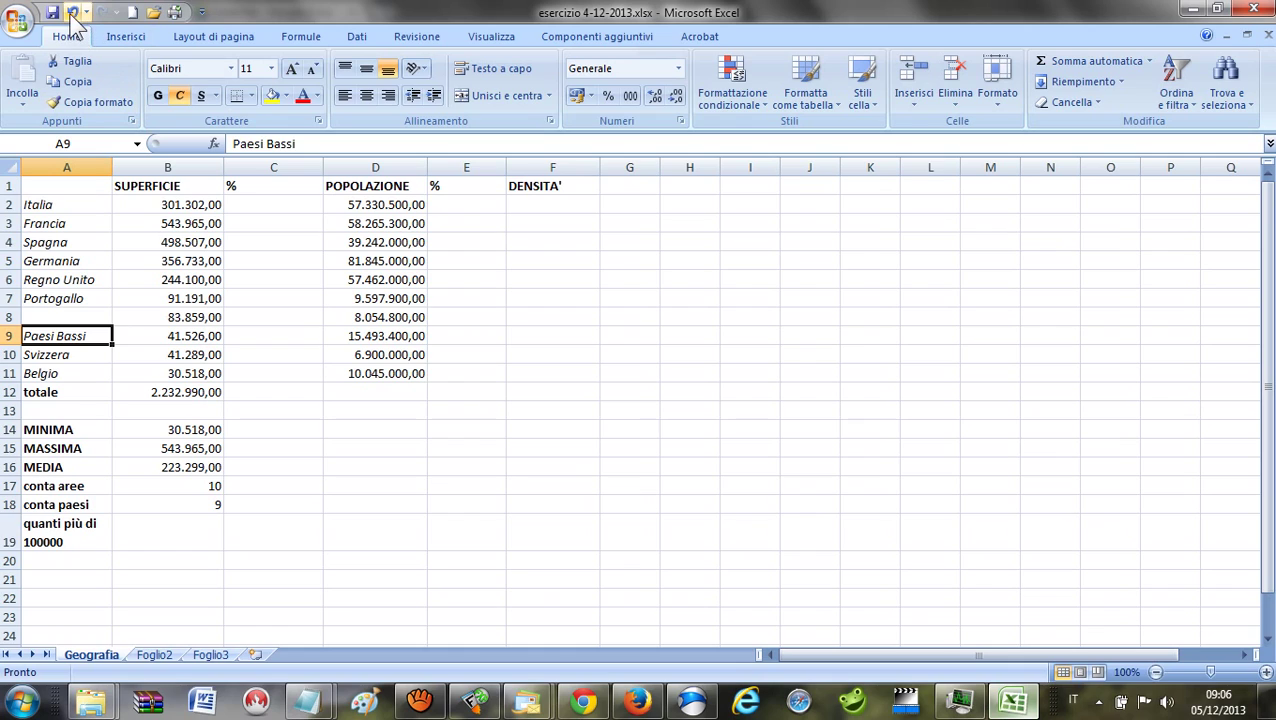
left_click(72, 12)
left_click(72, 12)
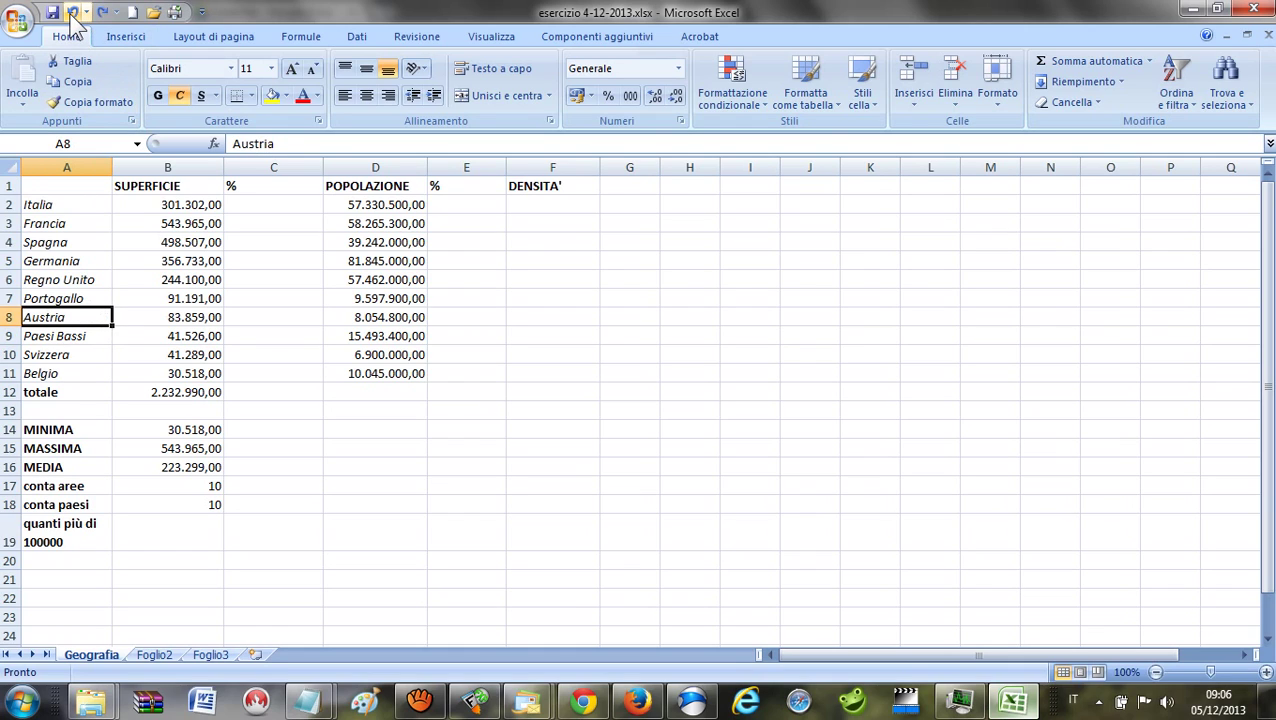
left_click(170, 534)
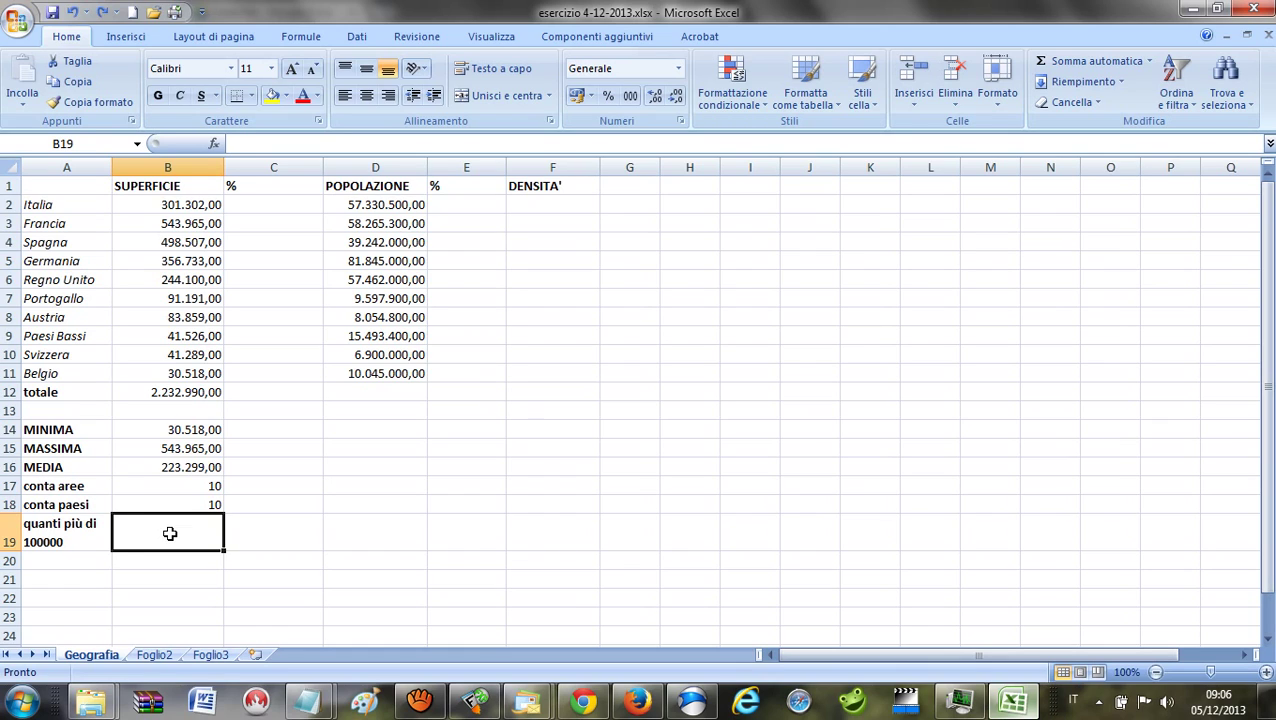
Build a CONTA.SE formula in B19 over surfaces B2:B11 with criterion >100000.
type("=")
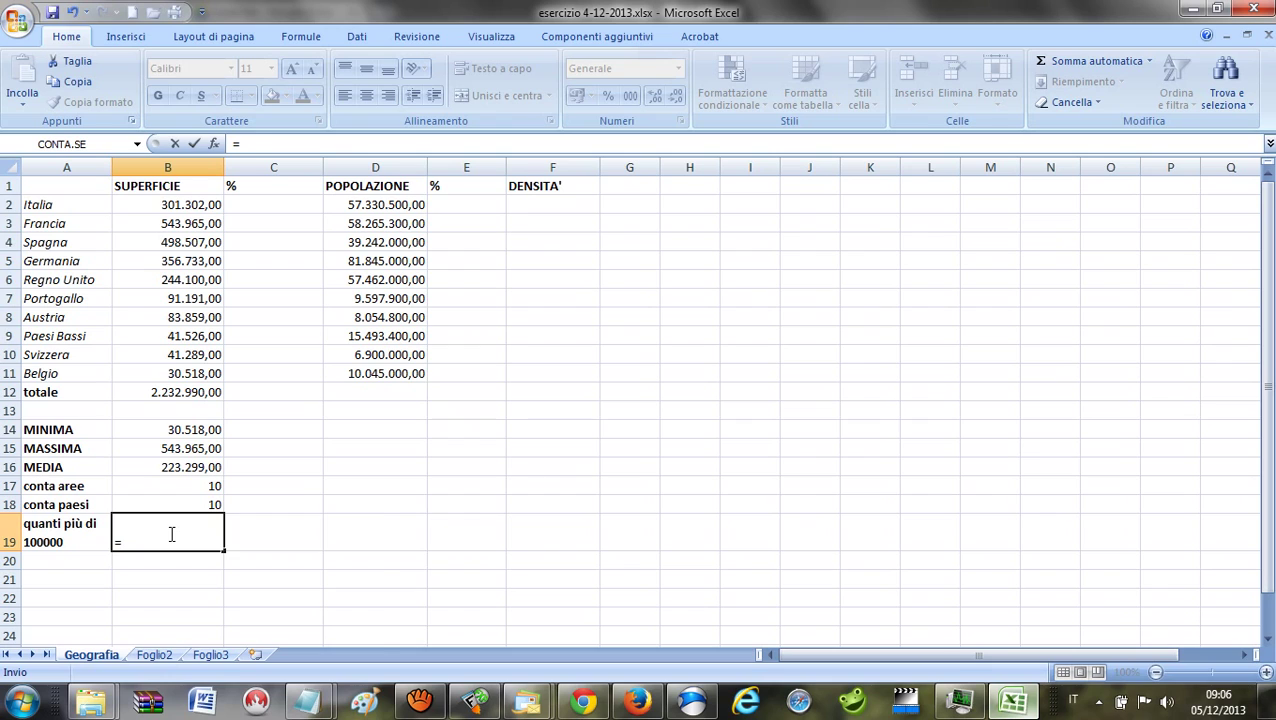
type("CONT")
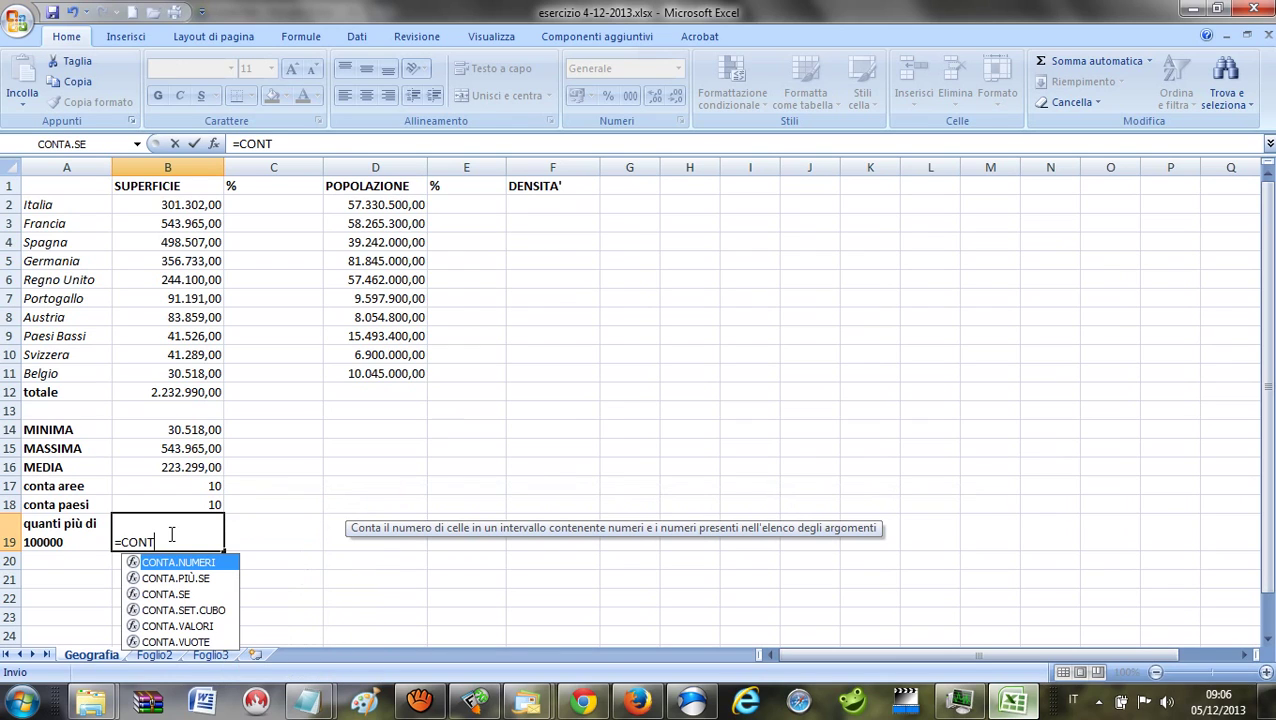
left_click(187, 594)
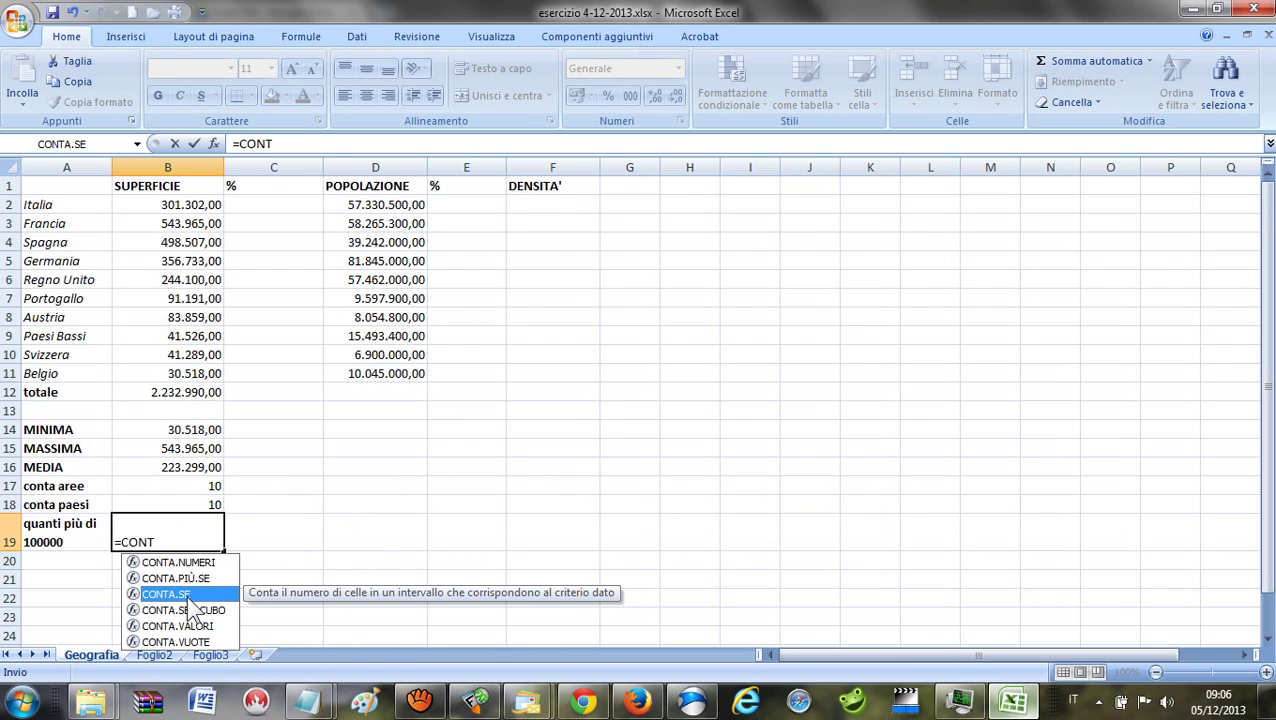
double_click(187, 595)
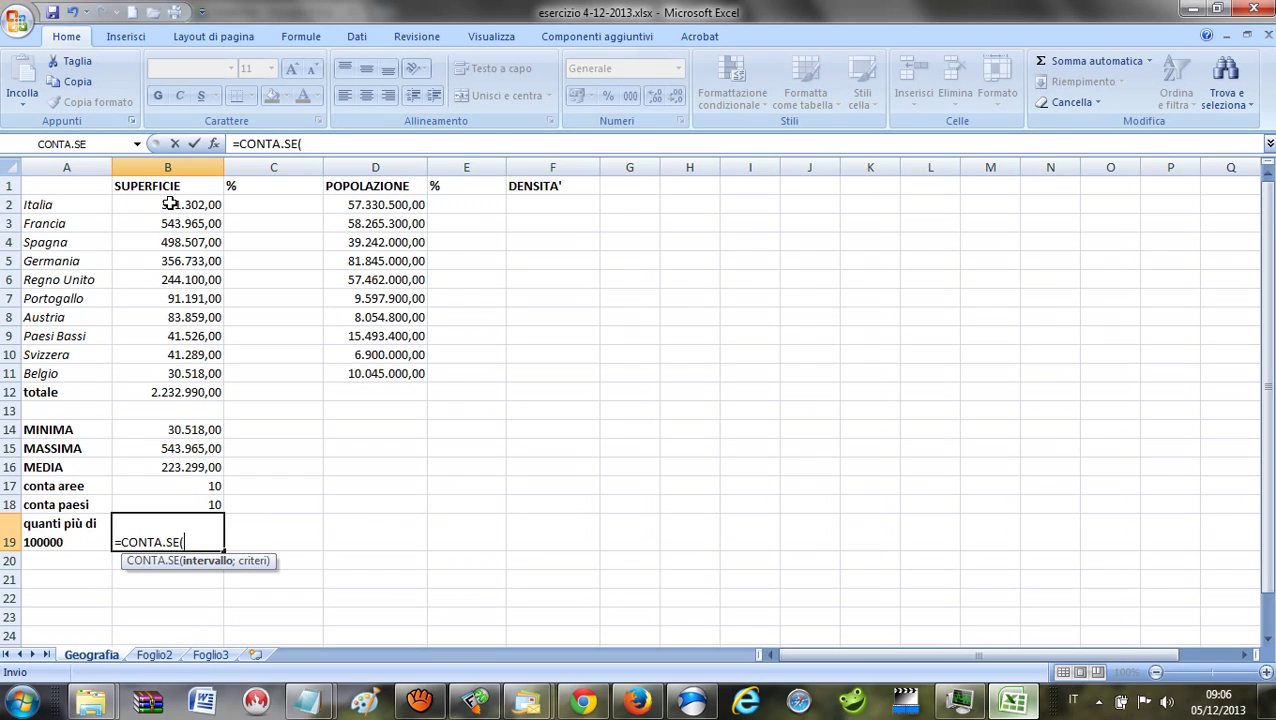
left_click_drag(169, 202, 160, 374)
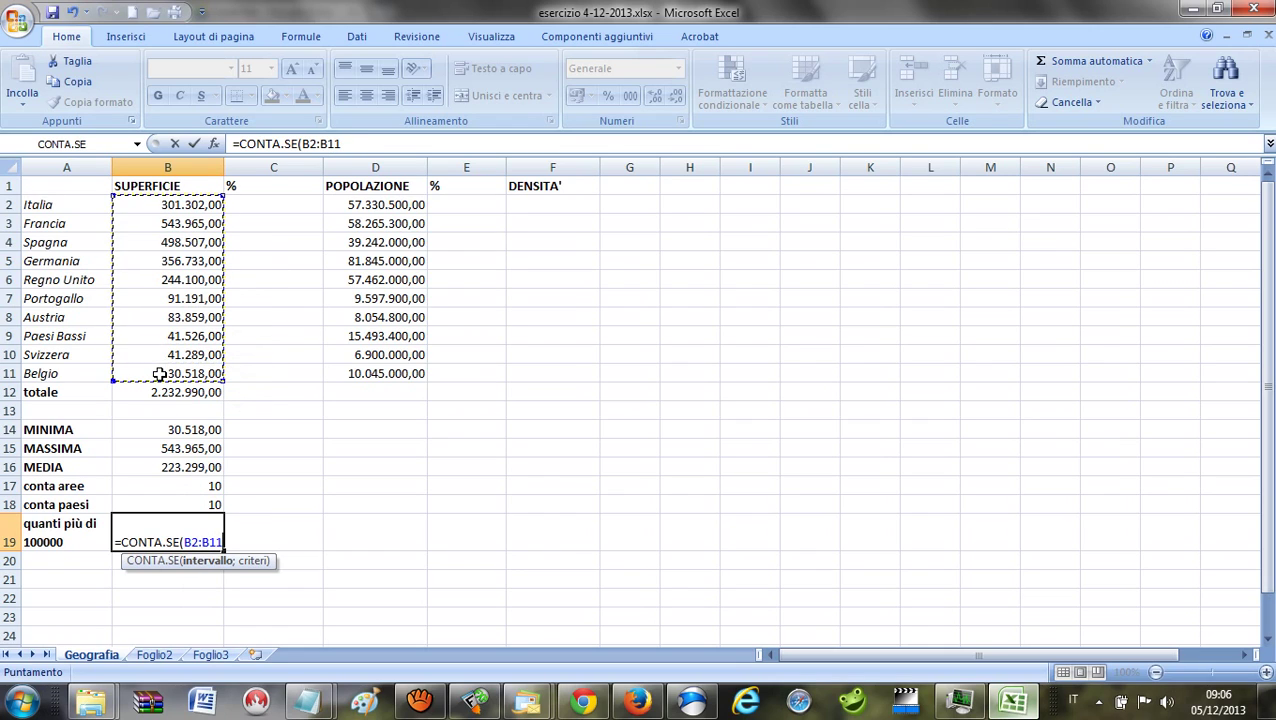
type(";")
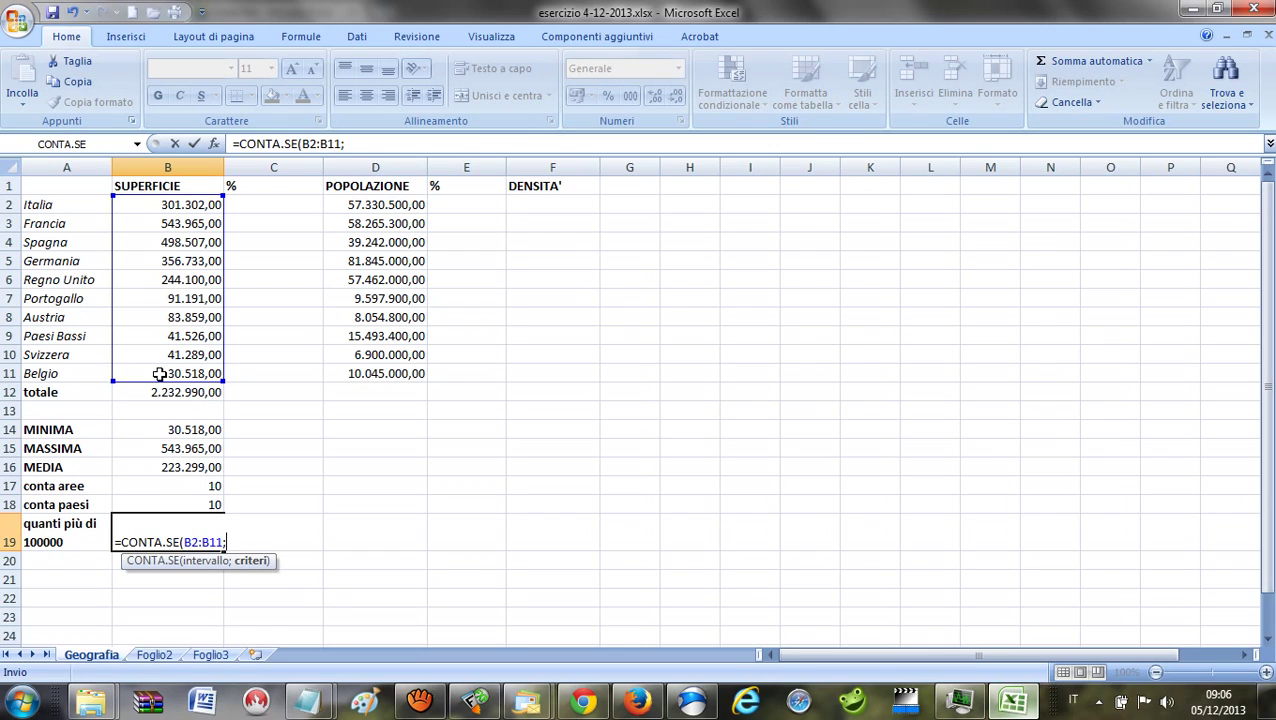
type(">")
type("10000")
type("0")
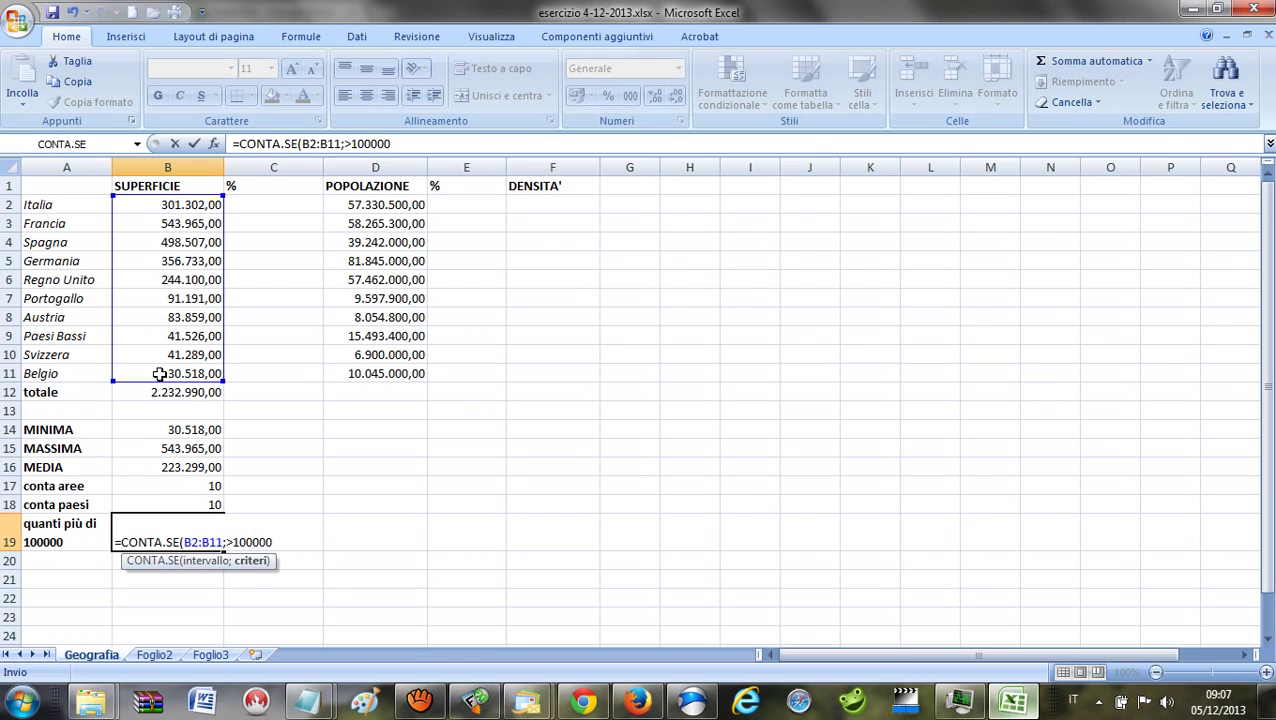
Put the criterion in quotes as ">100000", confirm to get 5, and save the workbook.
left_click(344, 143)
left_click(344, 143)
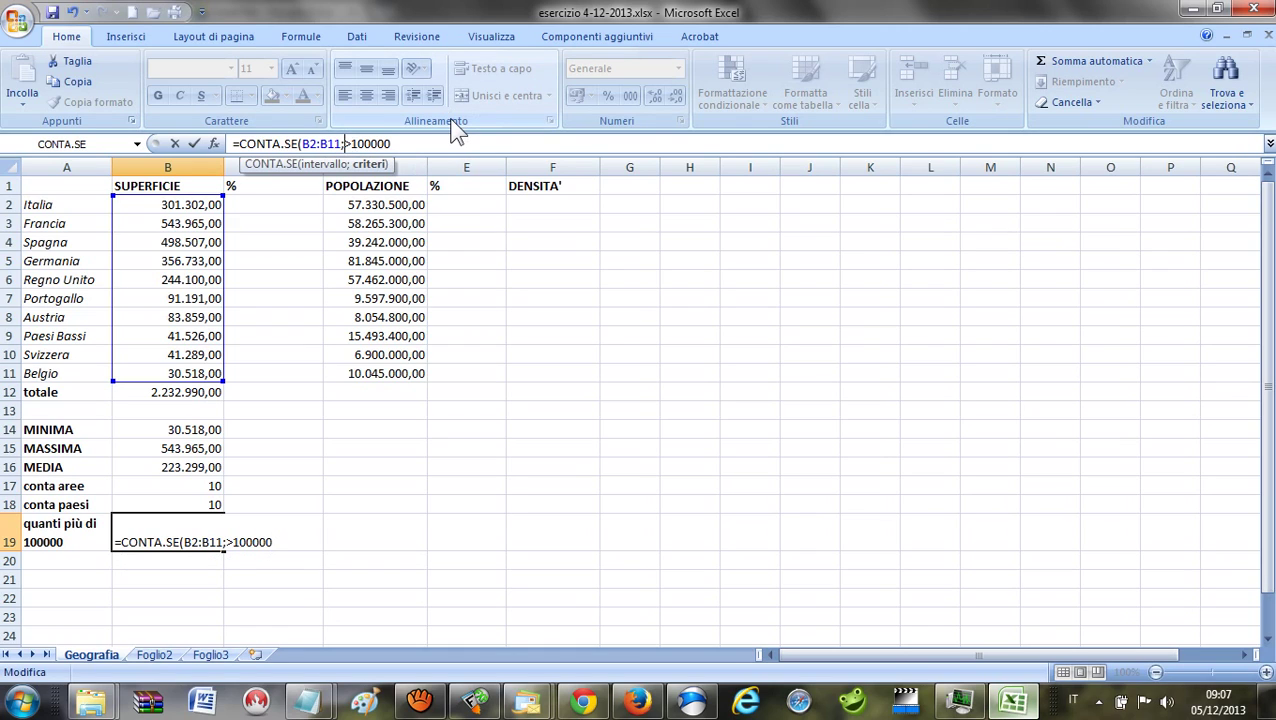
type("\"")
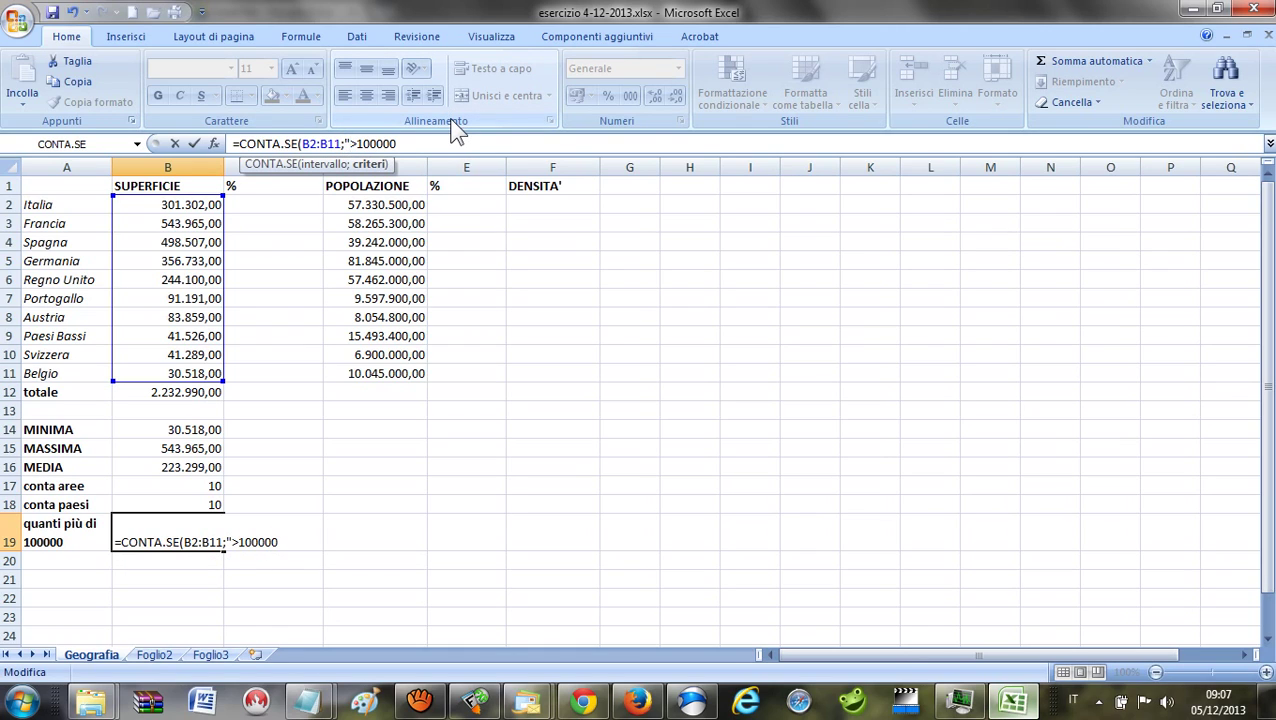
left_click(416, 141)
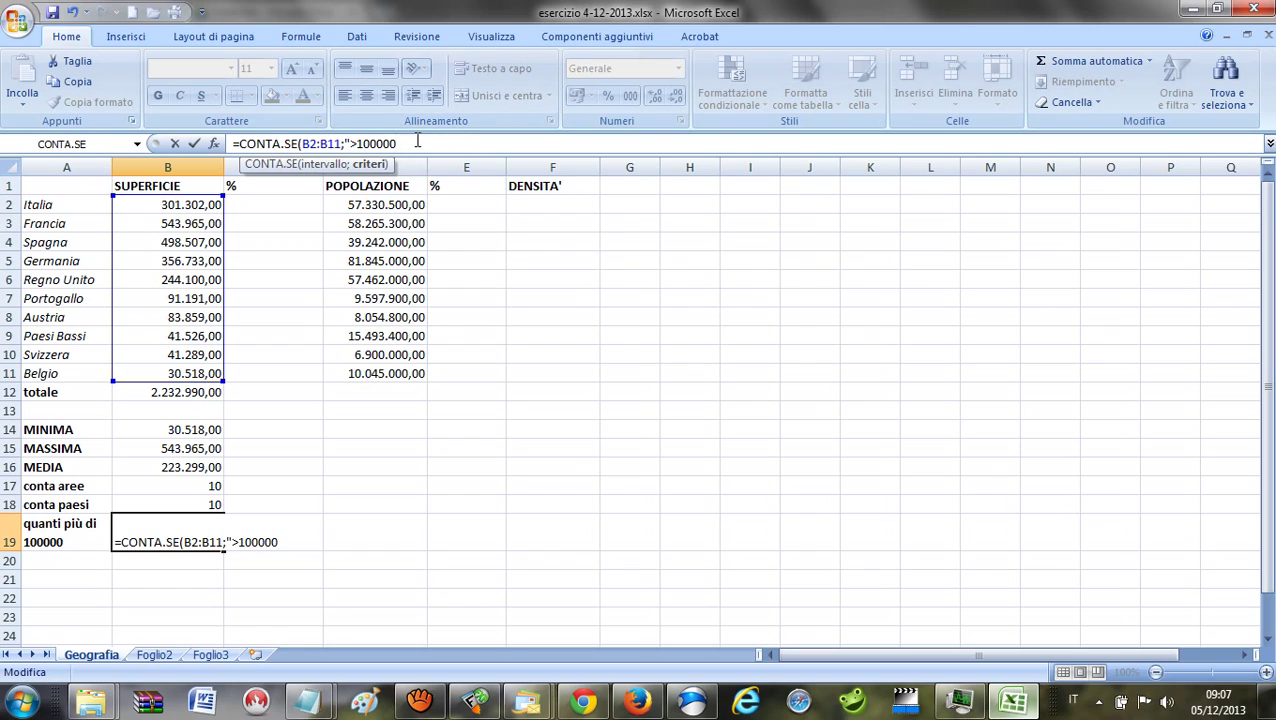
type("\"")
type(")")
key("Return")
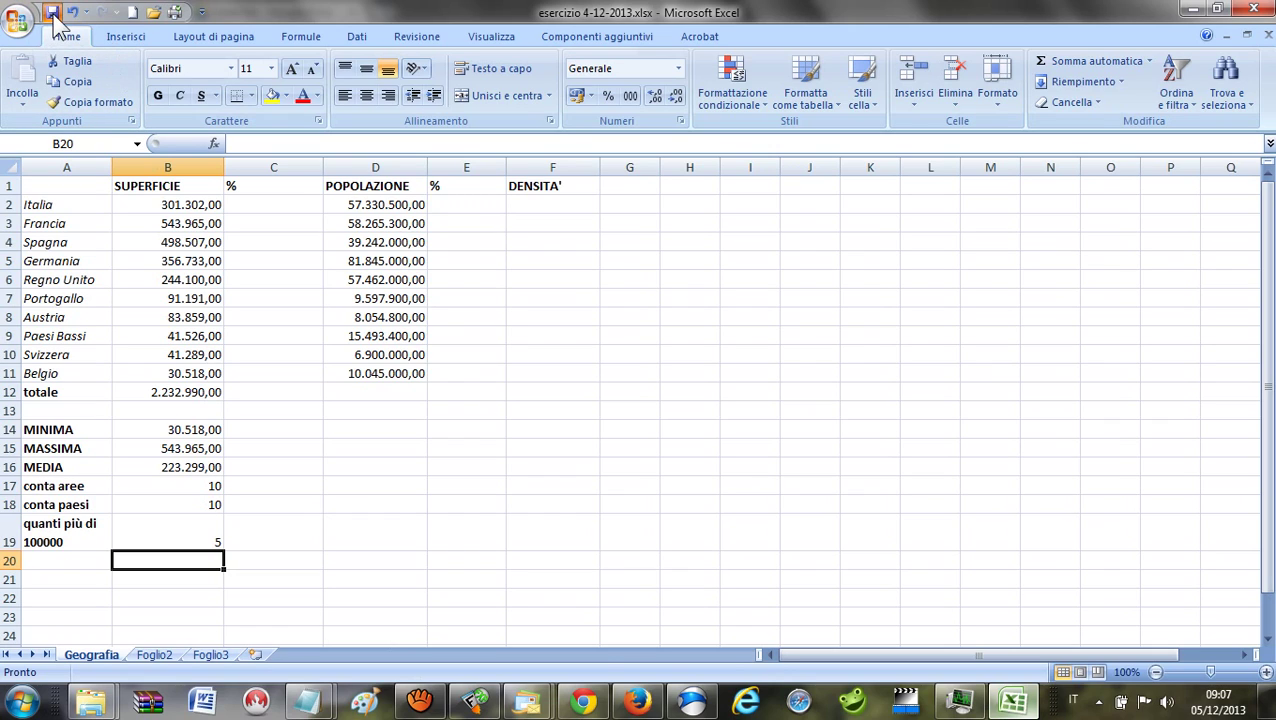
left_click(52, 12)
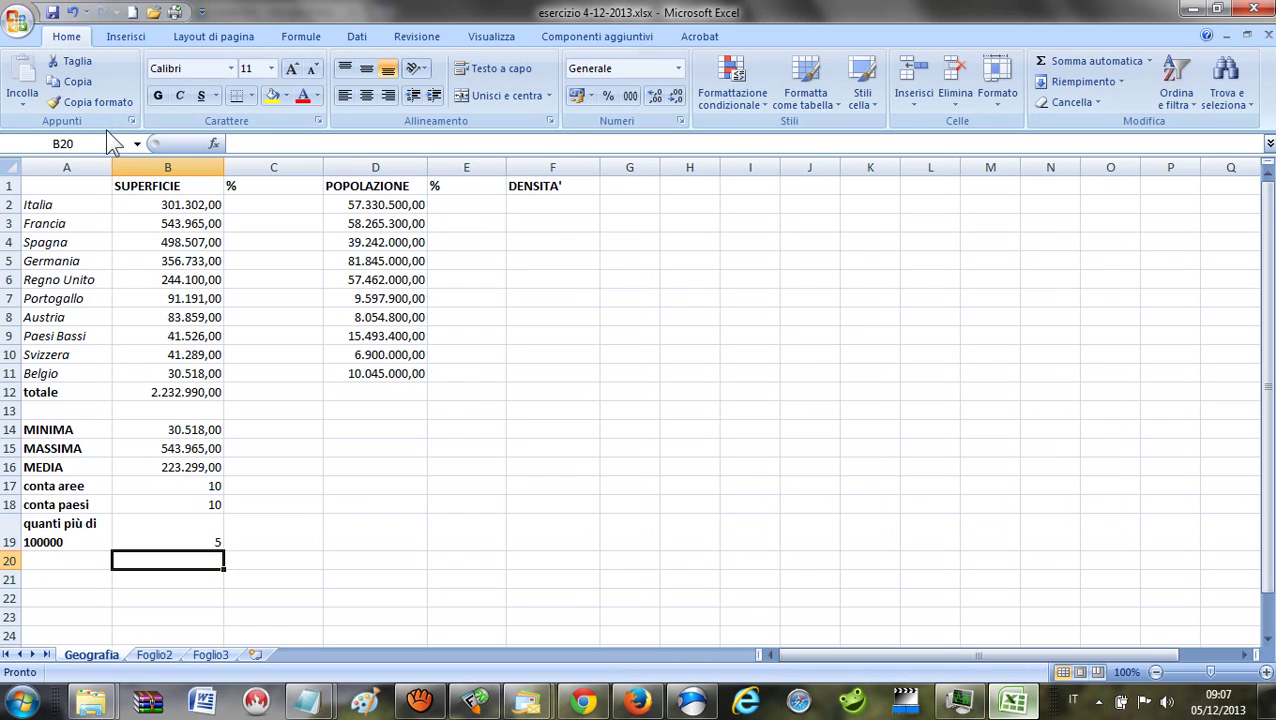